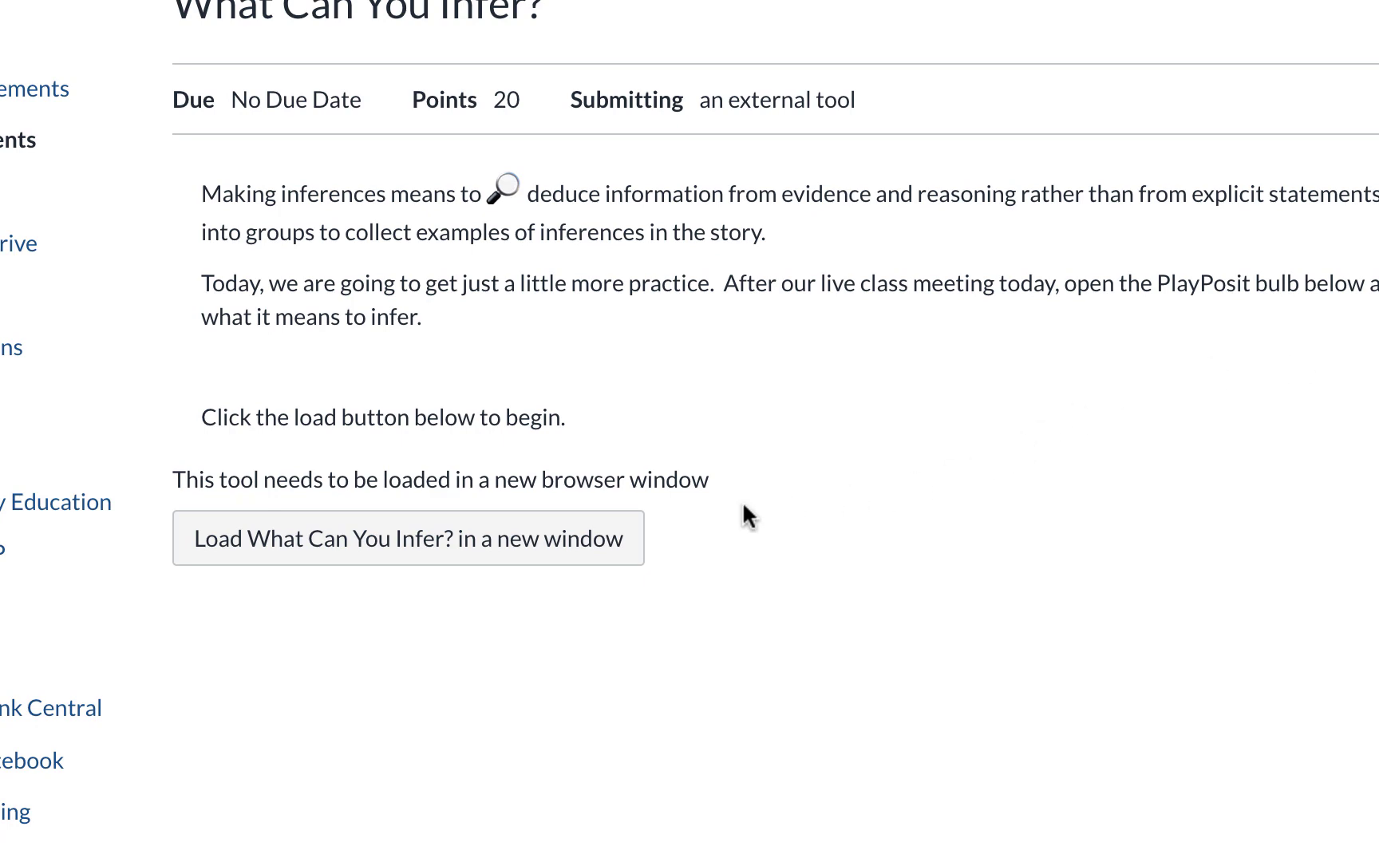
Launch the 'What Can You Infer?' PlayPosit bulb from the Canvas assignment in a new window.
click(604, 545)
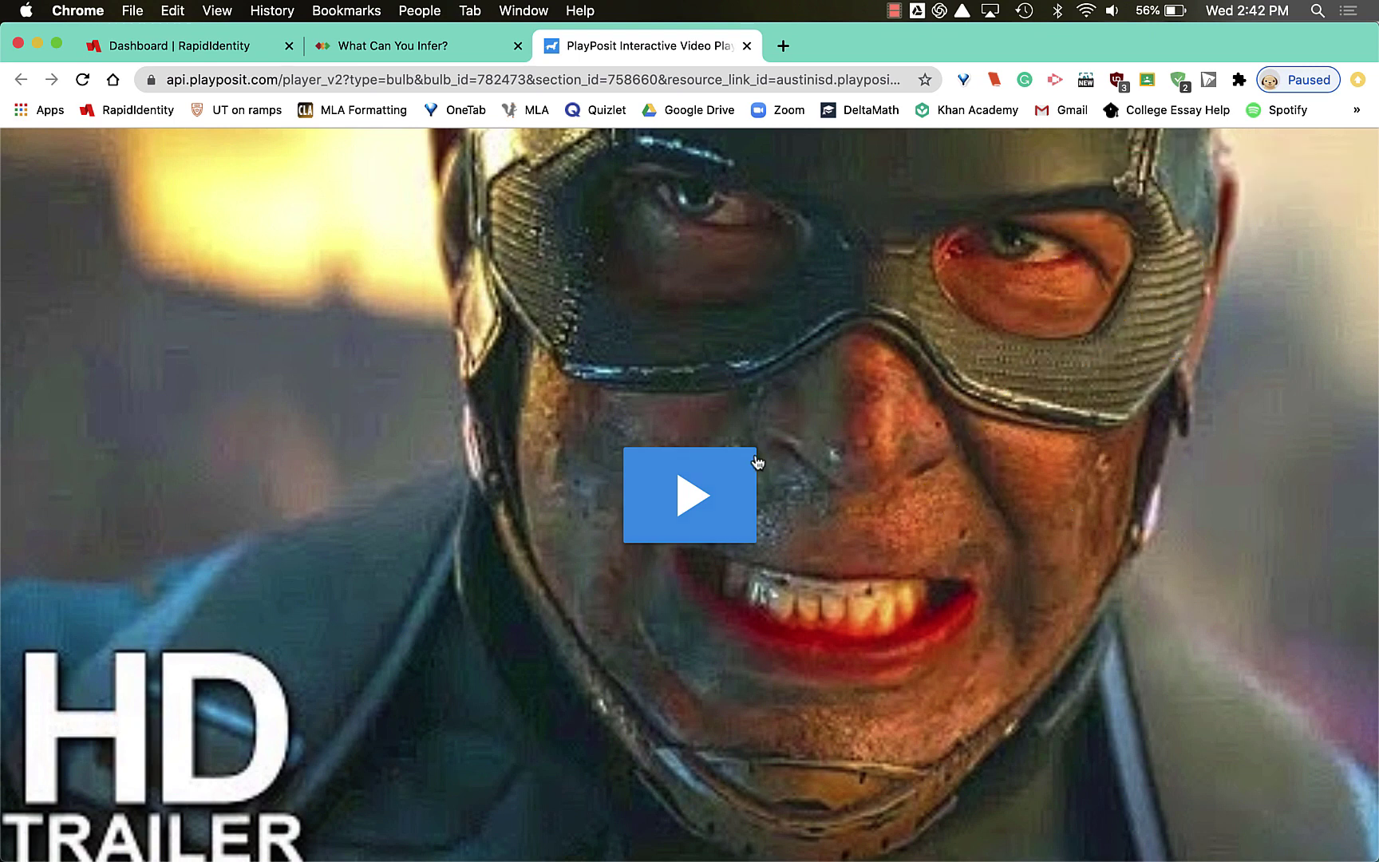
Play the video, answer the first question with the Avengers-in-the-theater option for 1/1, and continue.
click(720, 483)
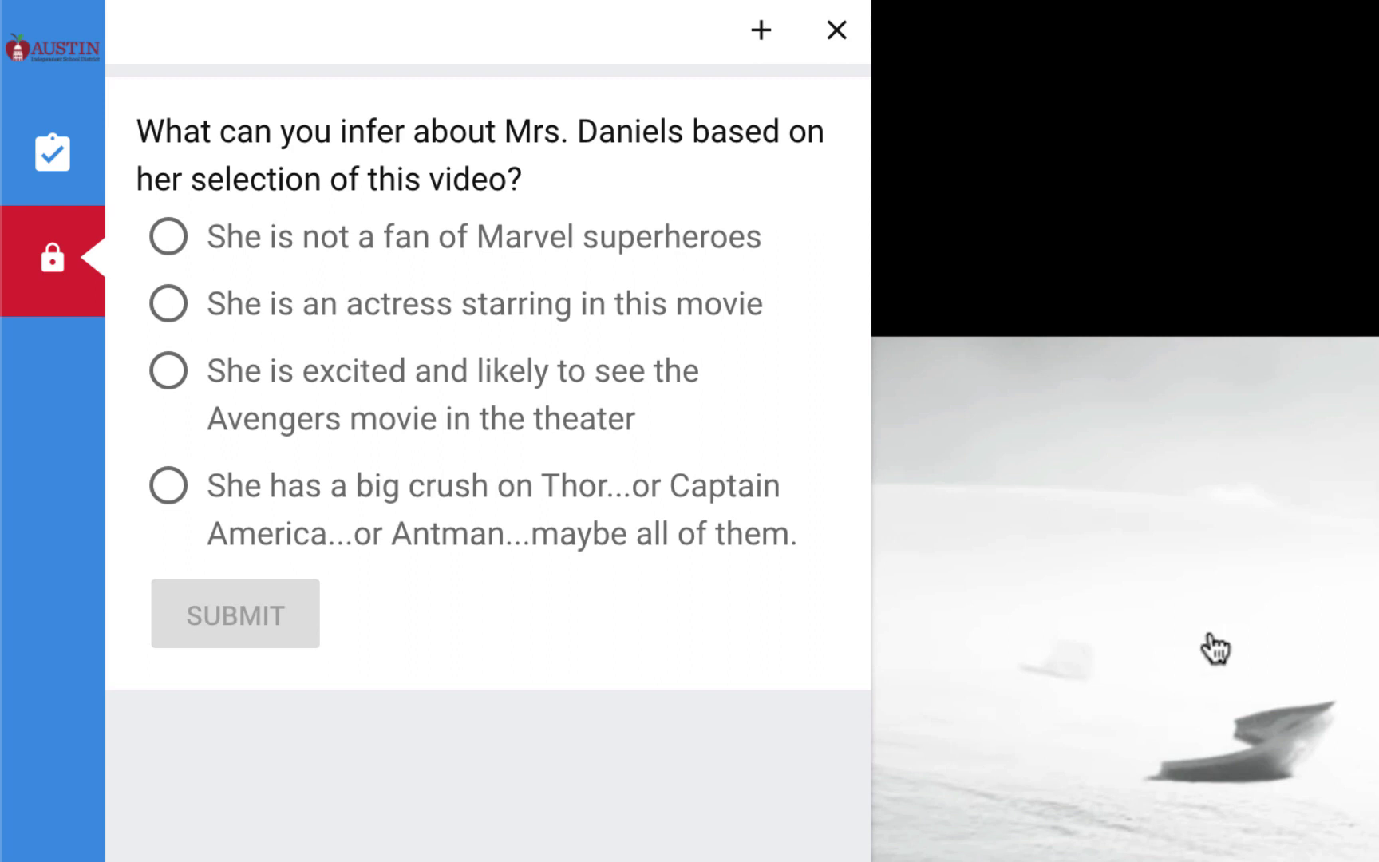
click(181, 370)
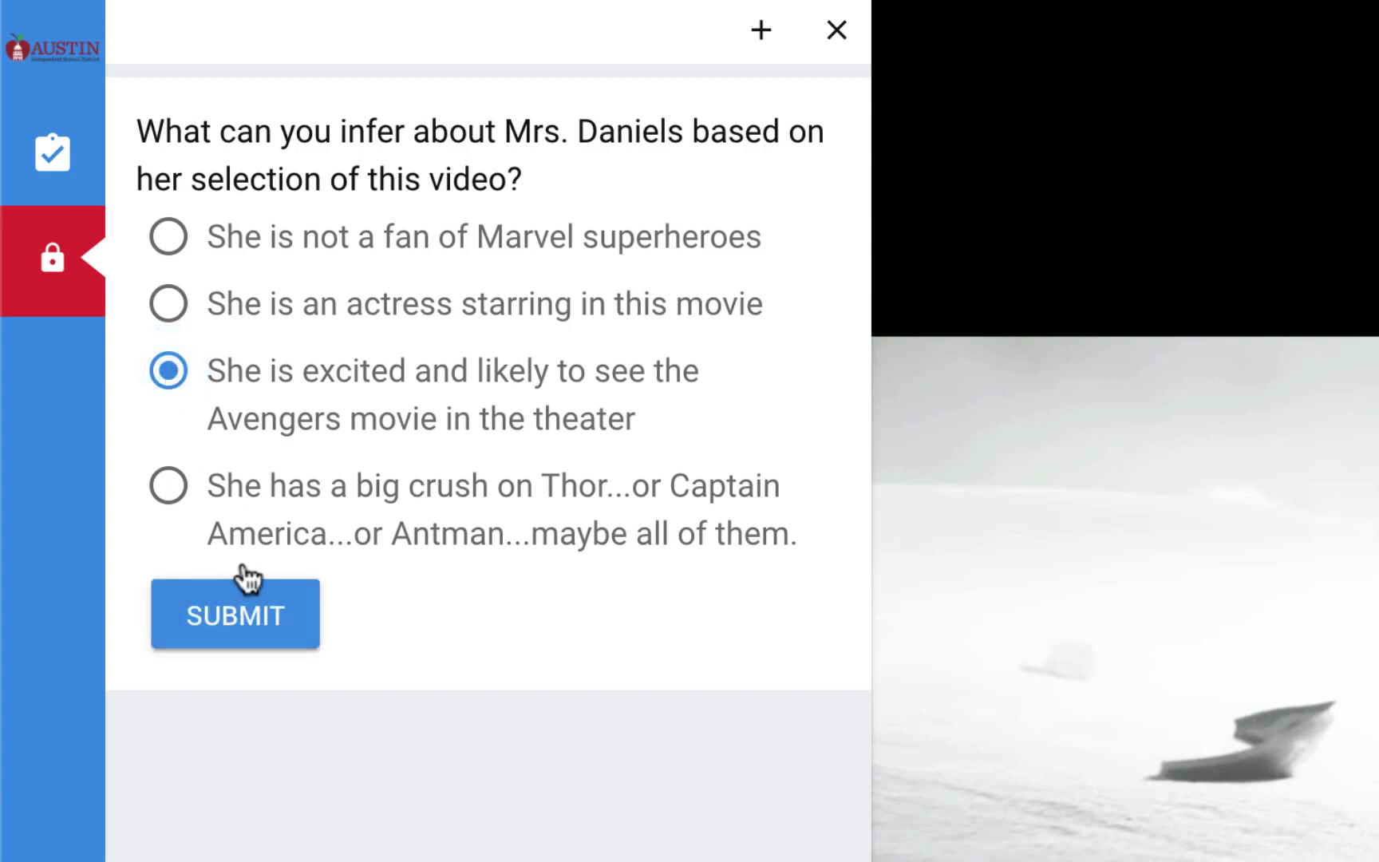
click(239, 616)
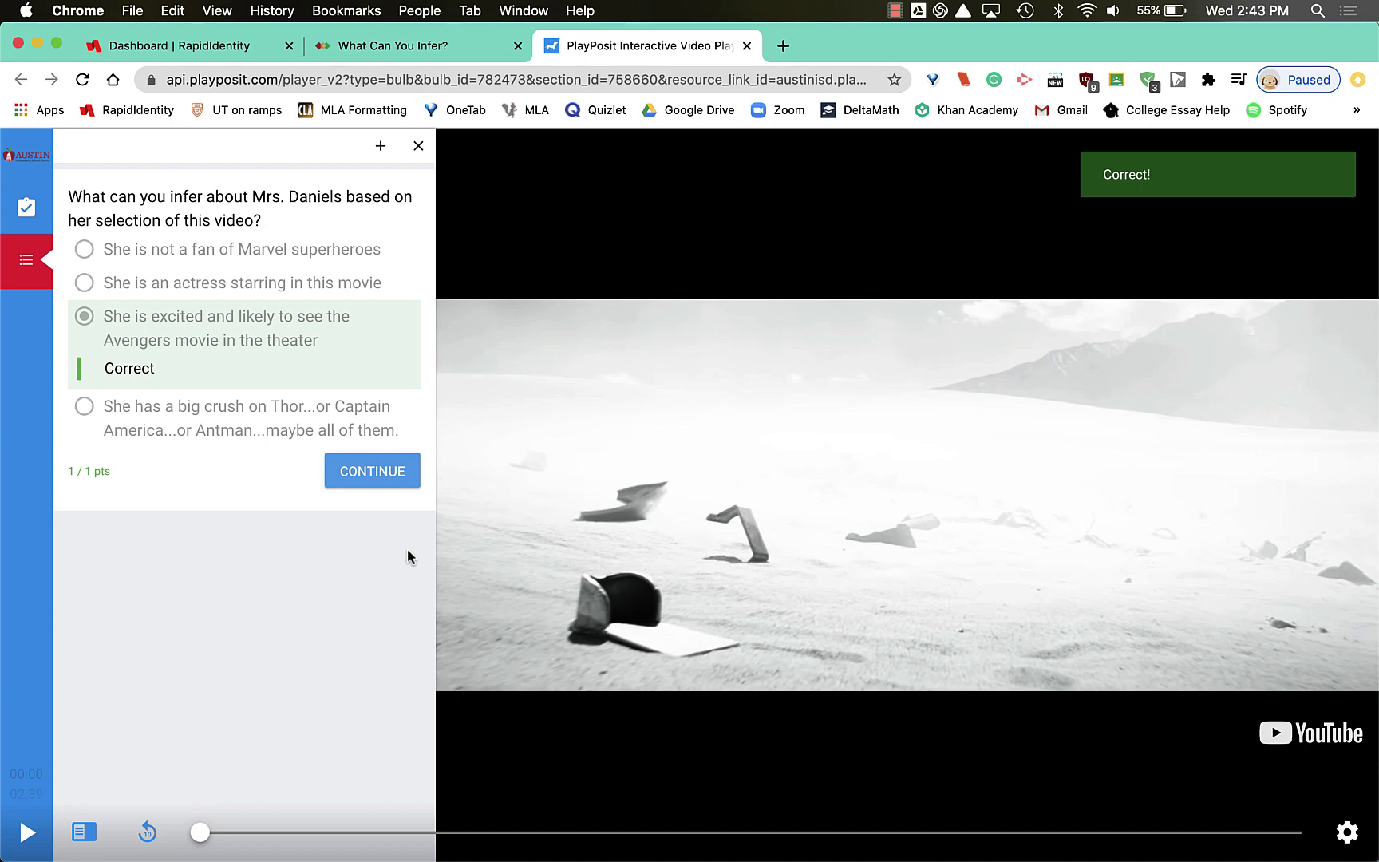
click(362, 481)
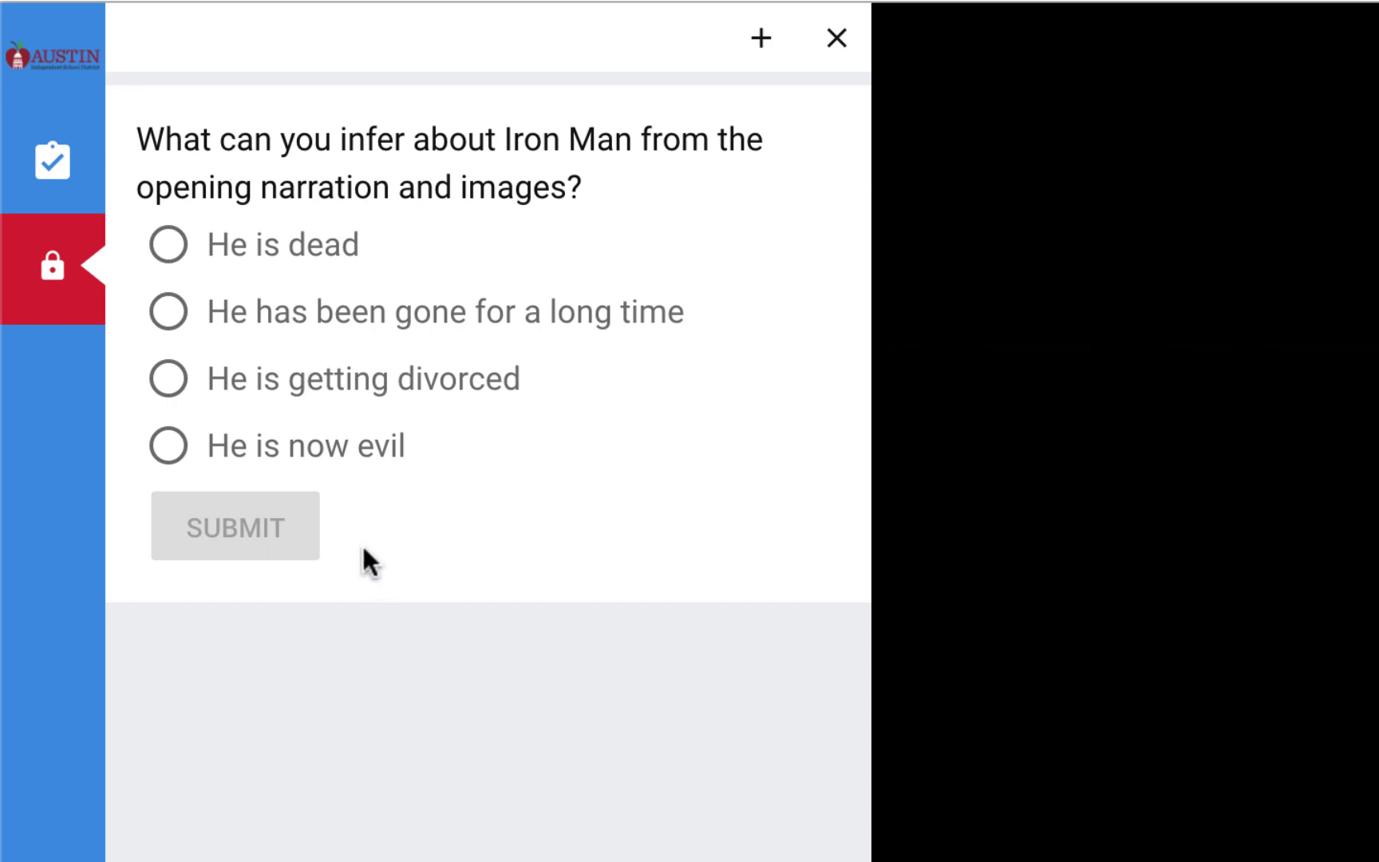
Submit 'He is now evil' for the Iron Man question and collapse the side panel.
click(163, 447)
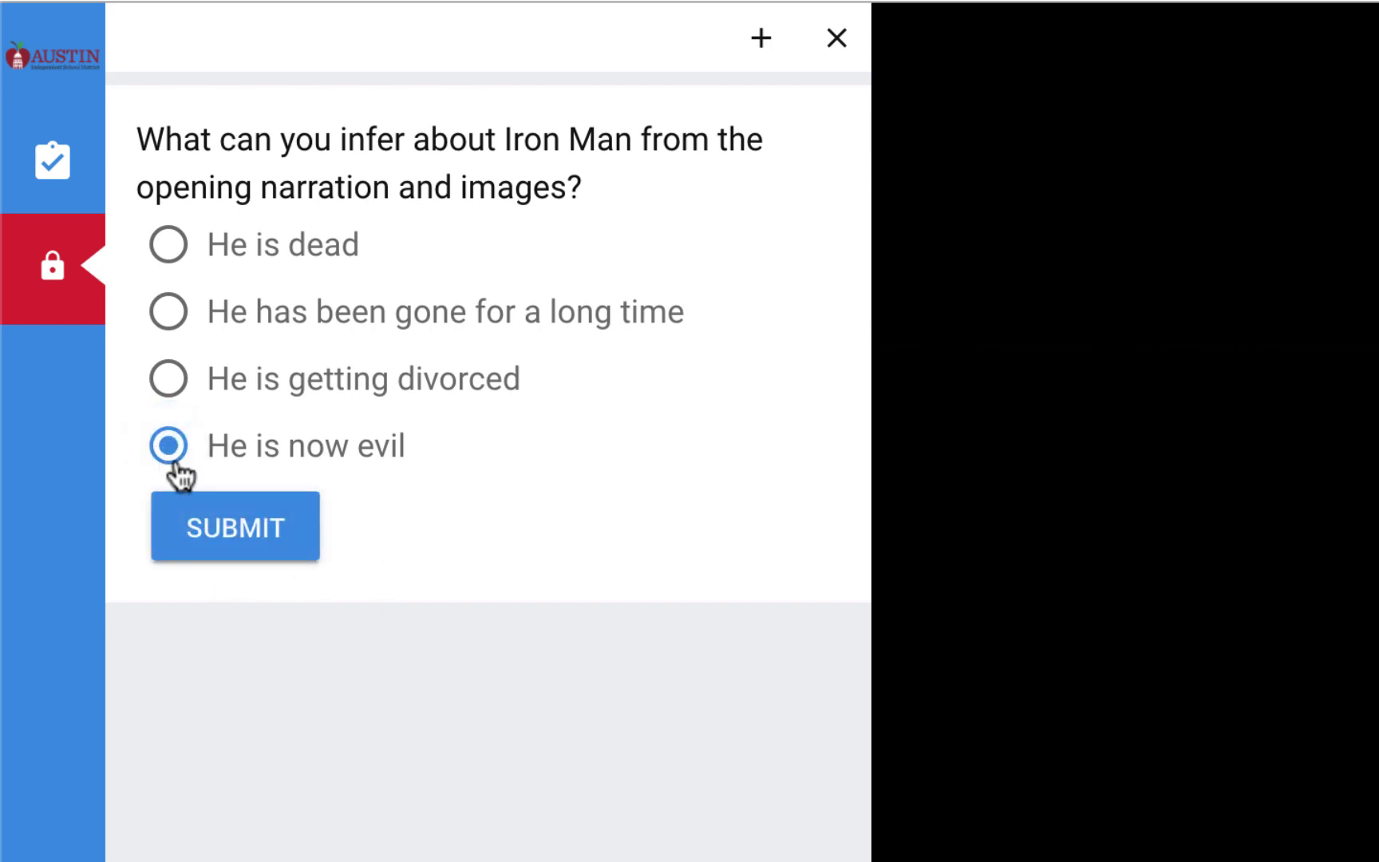
click(235, 519)
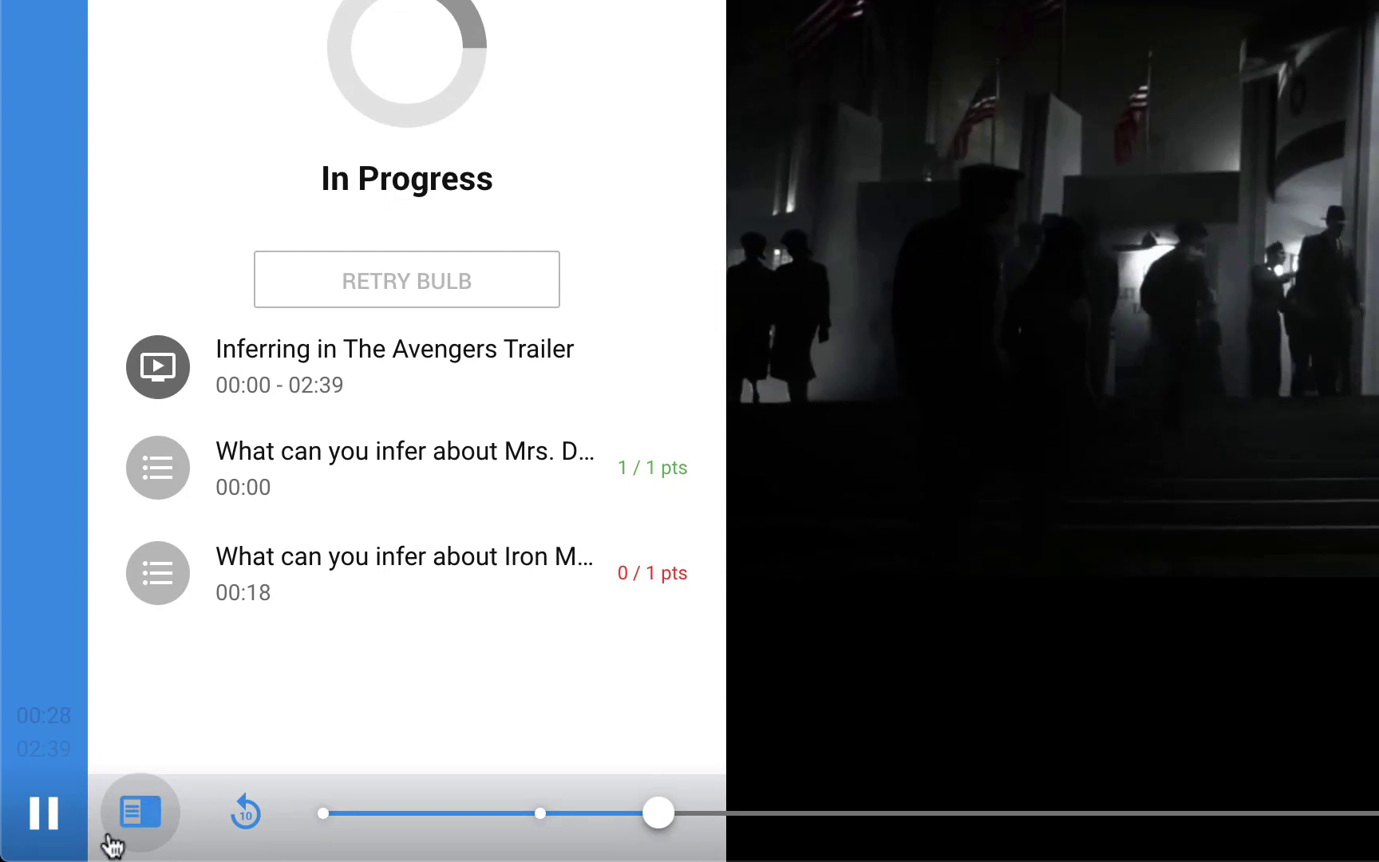
click(142, 810)
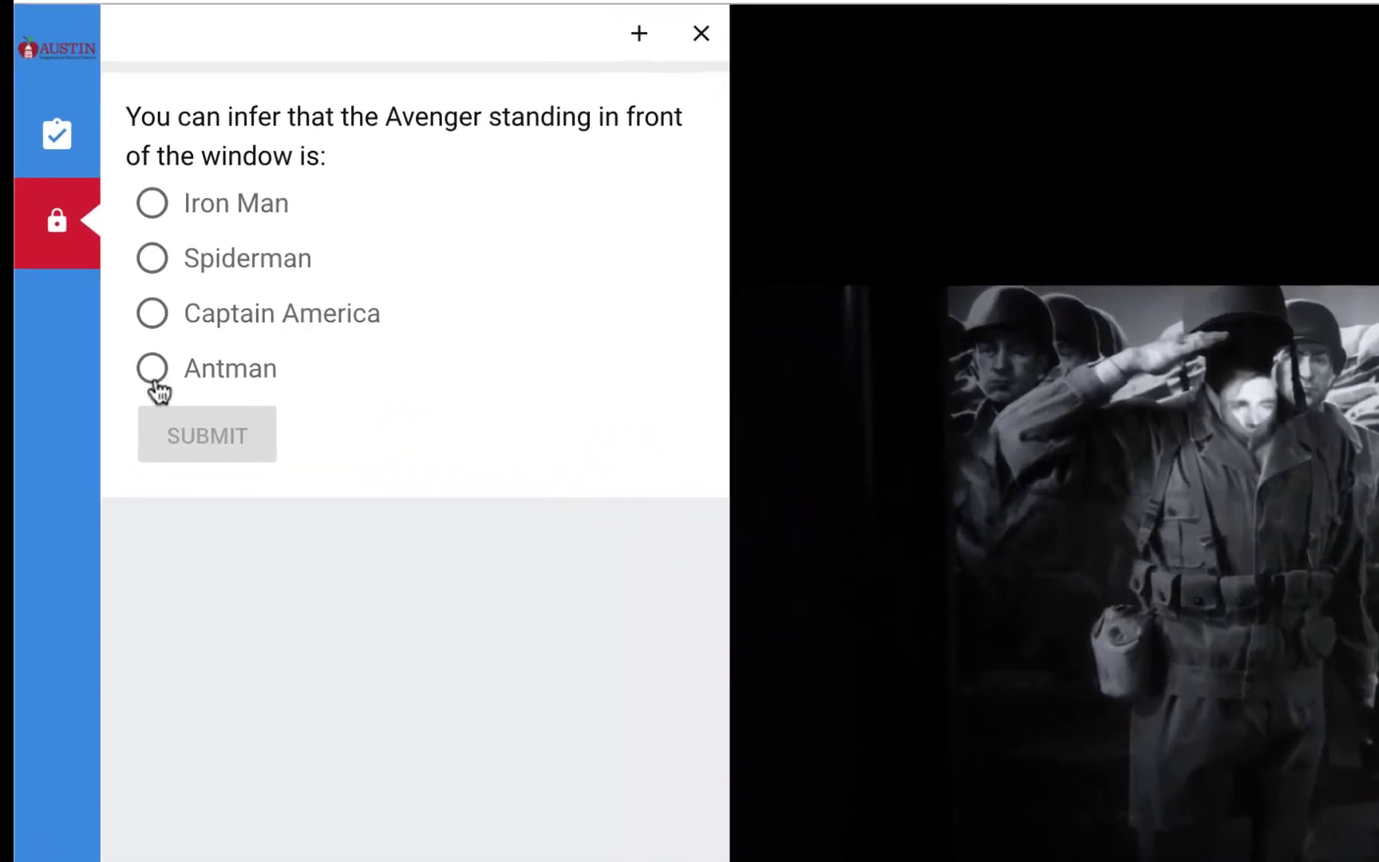
Submit Antman for the window question, retry, then submit Captain America for 1/1.
click(152, 371)
click(181, 423)
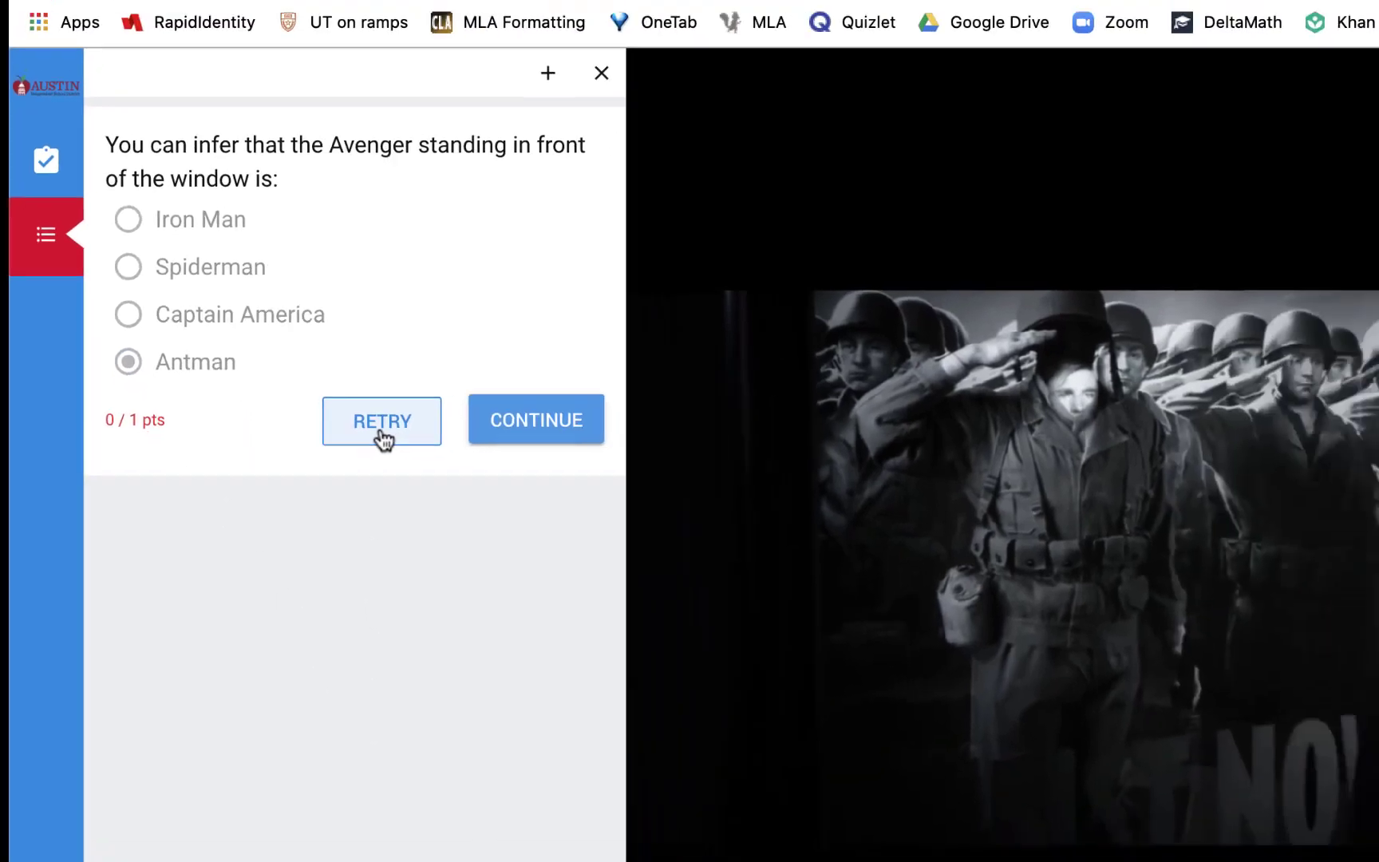
click(452, 460)
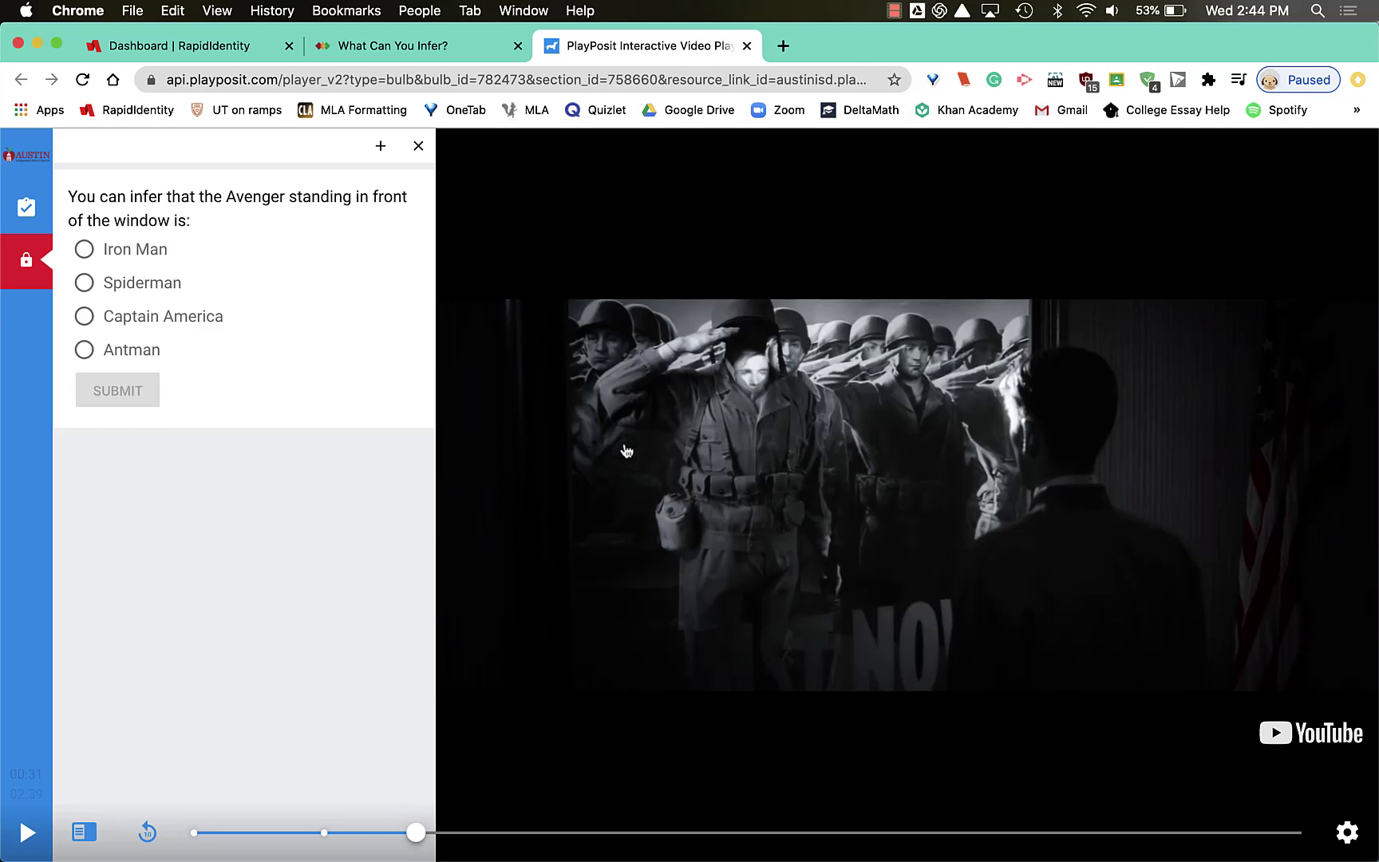
click(107, 316)
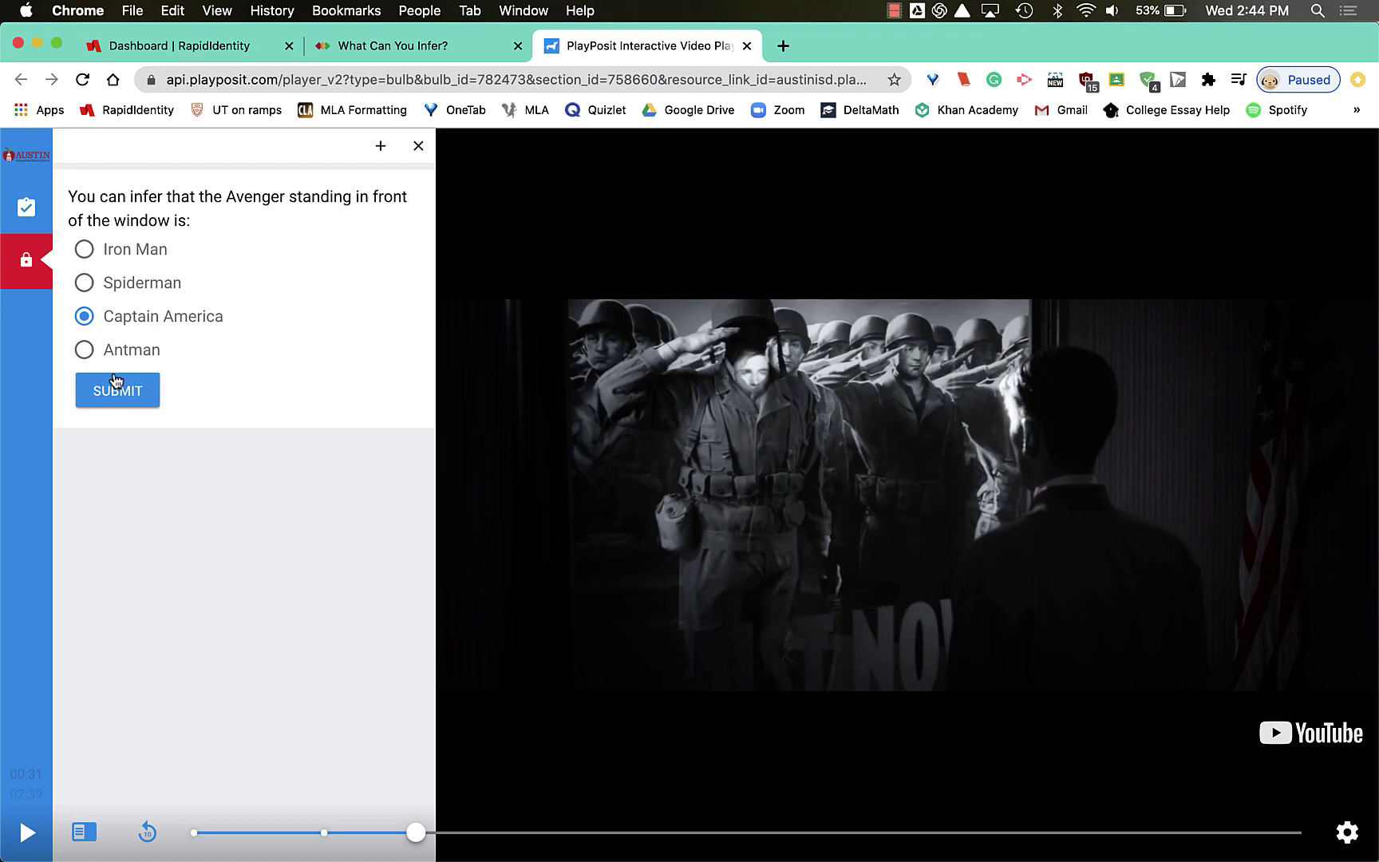
click(117, 399)
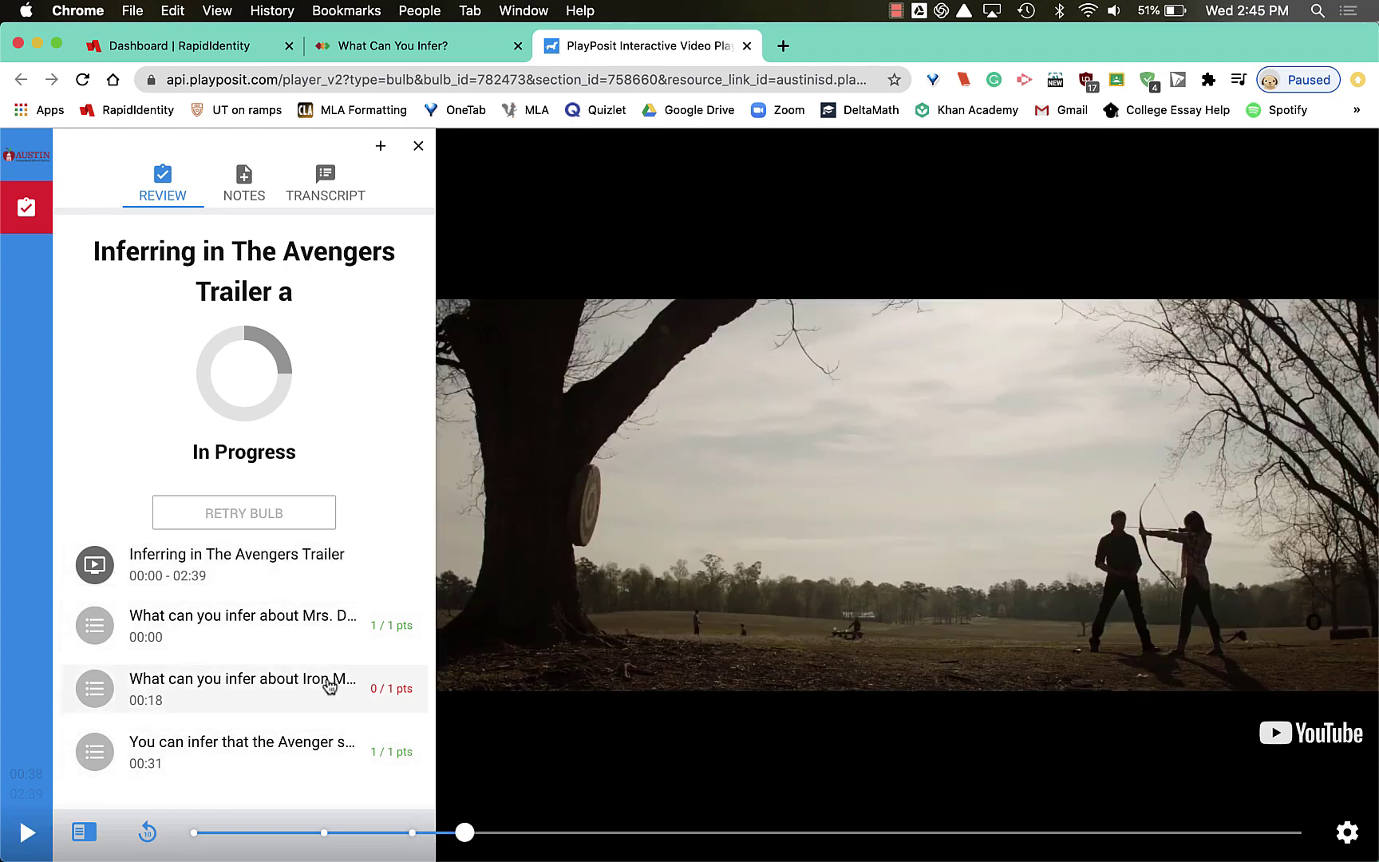
Post the note 'This movie is good.' on the video at 00:38.
click(250, 243)
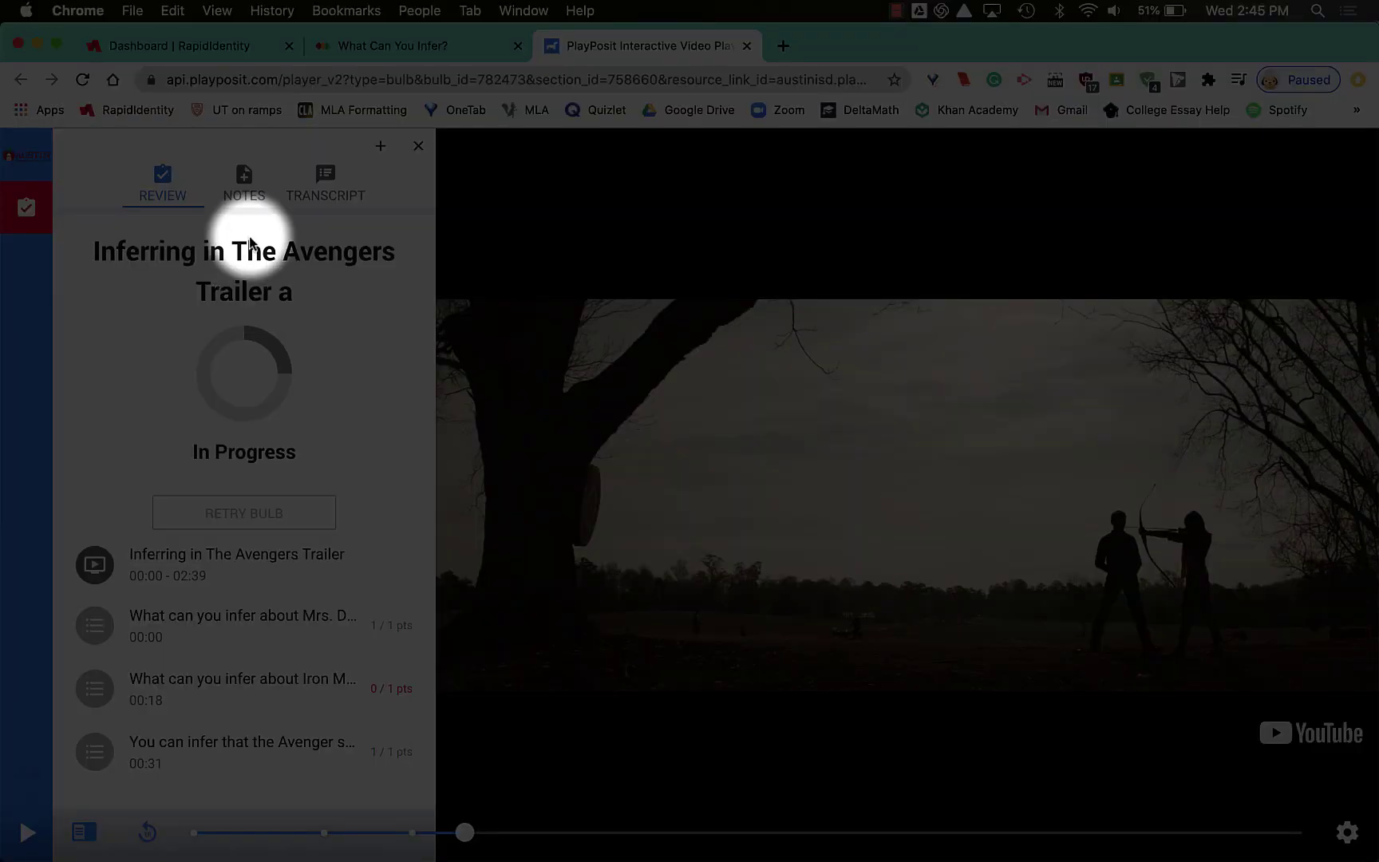
click(245, 199)
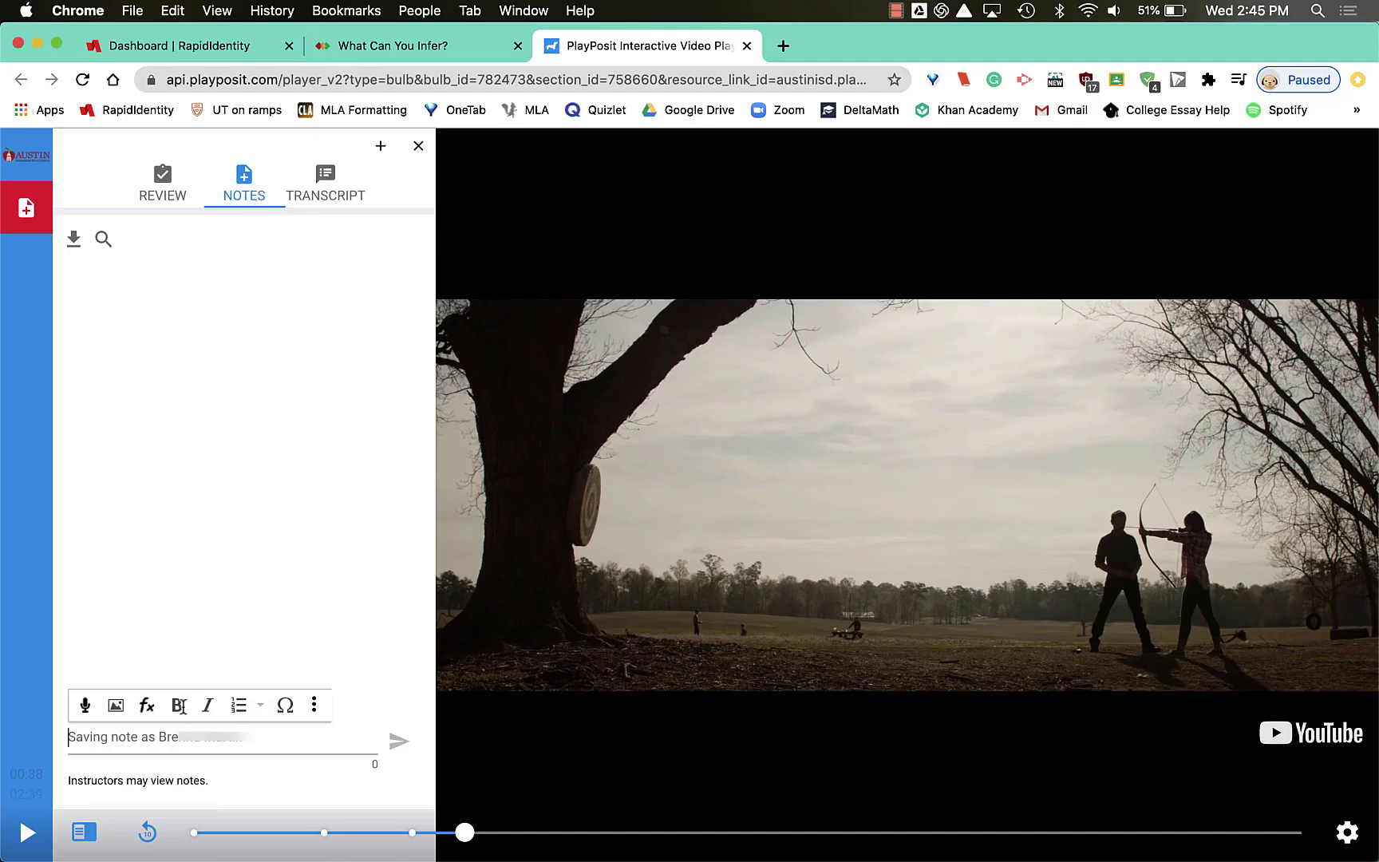
text(This movie is good.)
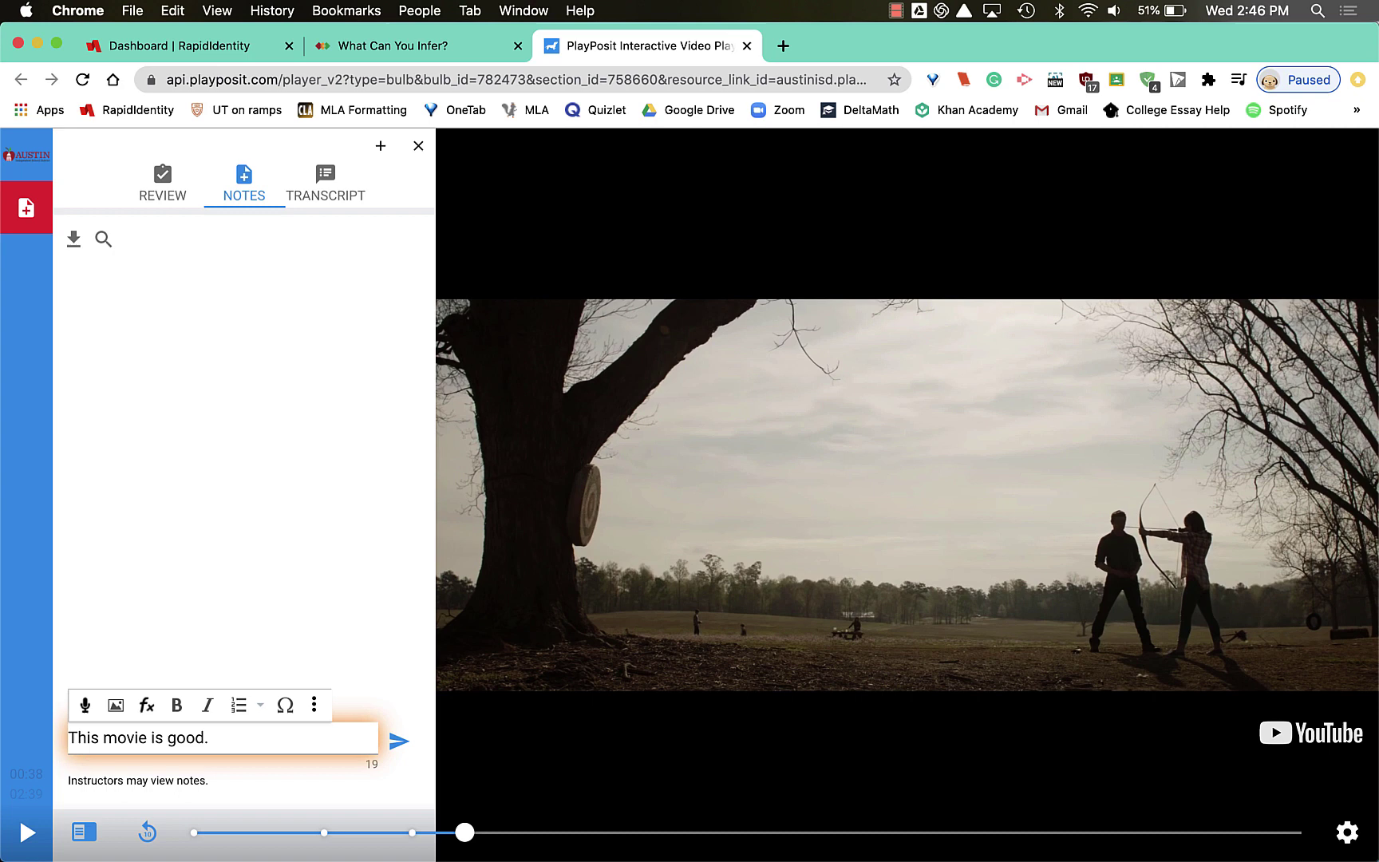
key(Return)
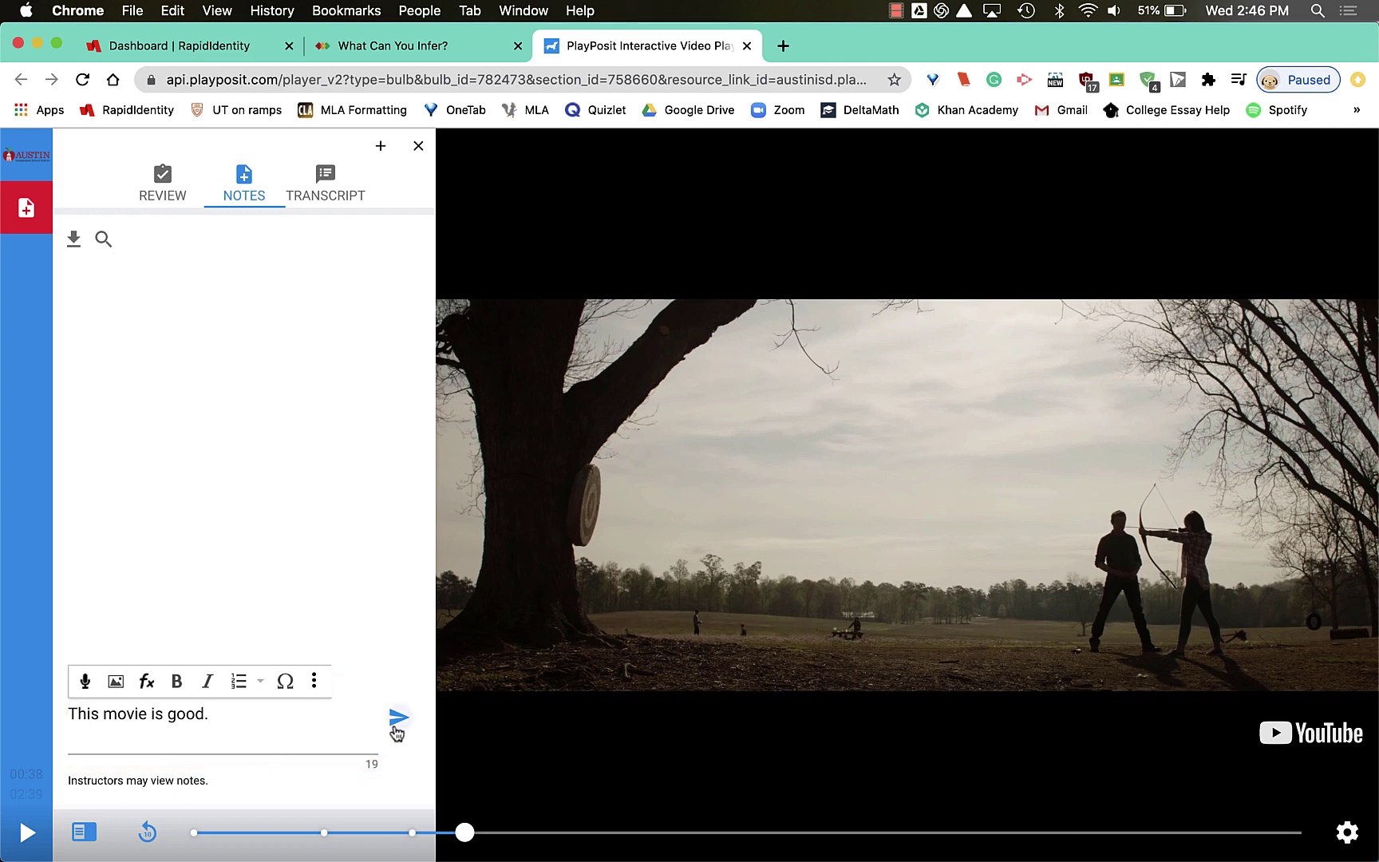
click(398, 720)
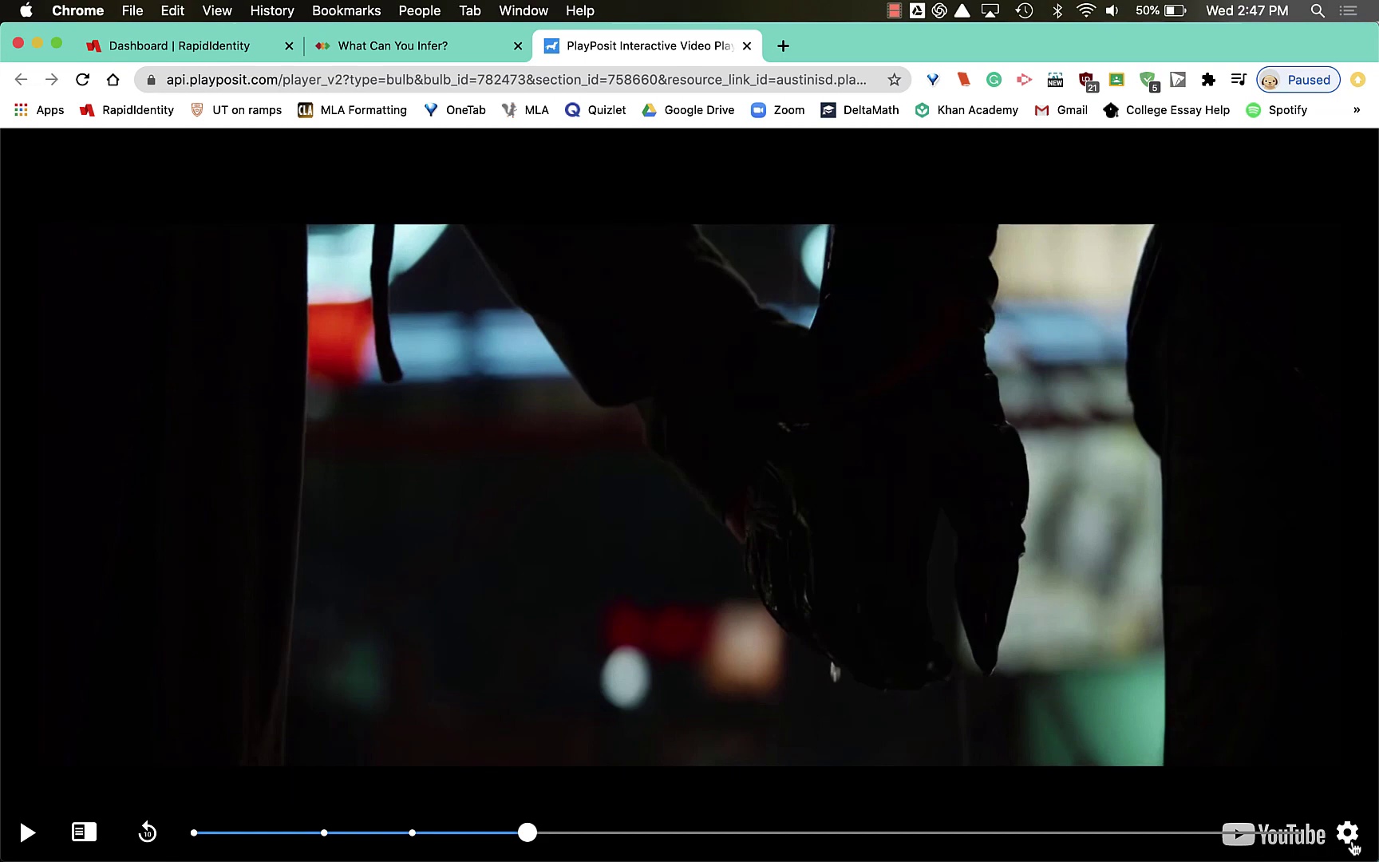
Enable English captions in the player settings and resume playback until the emotions question.
click(1349, 845)
click(1306, 766)
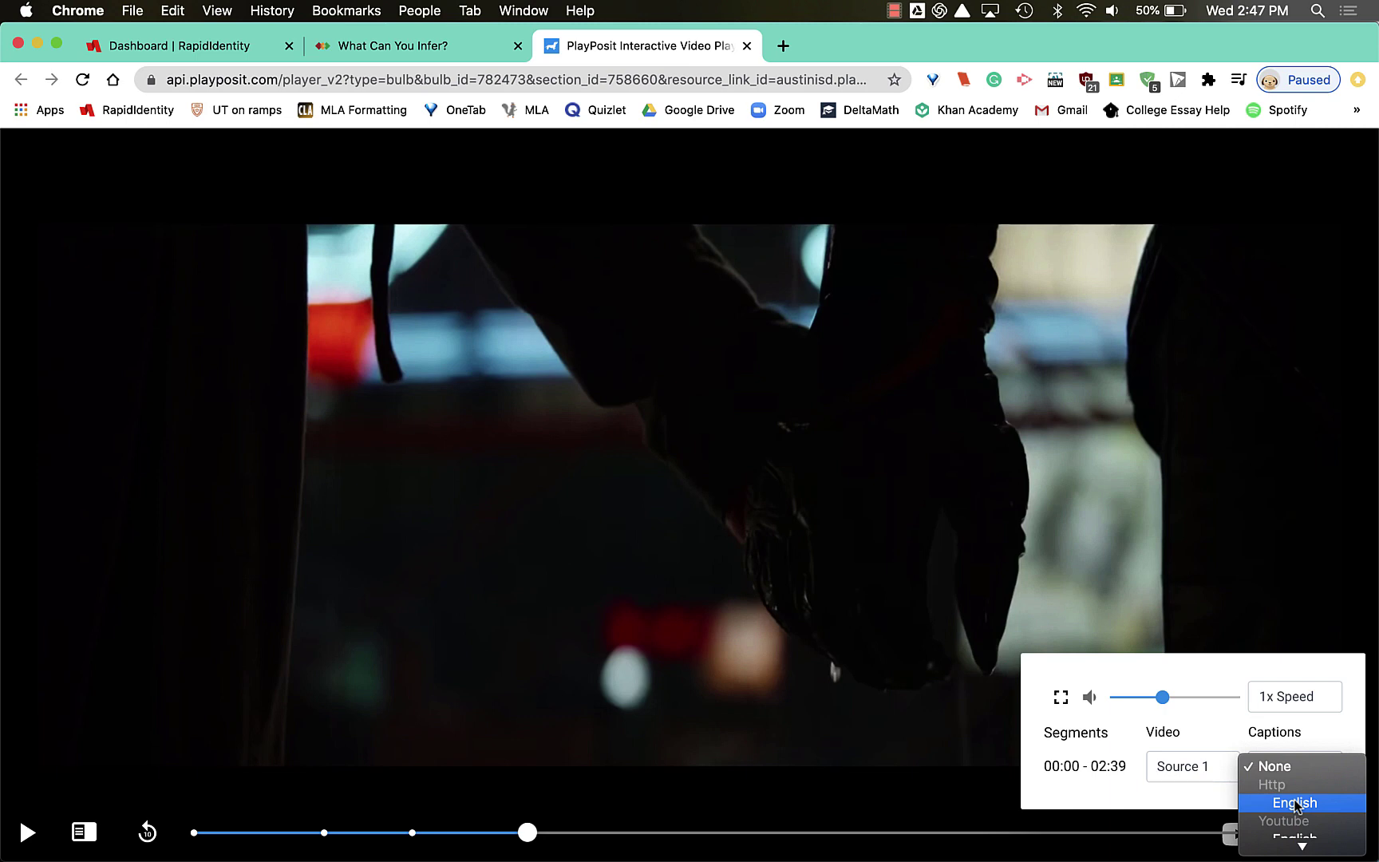
click(1295, 802)
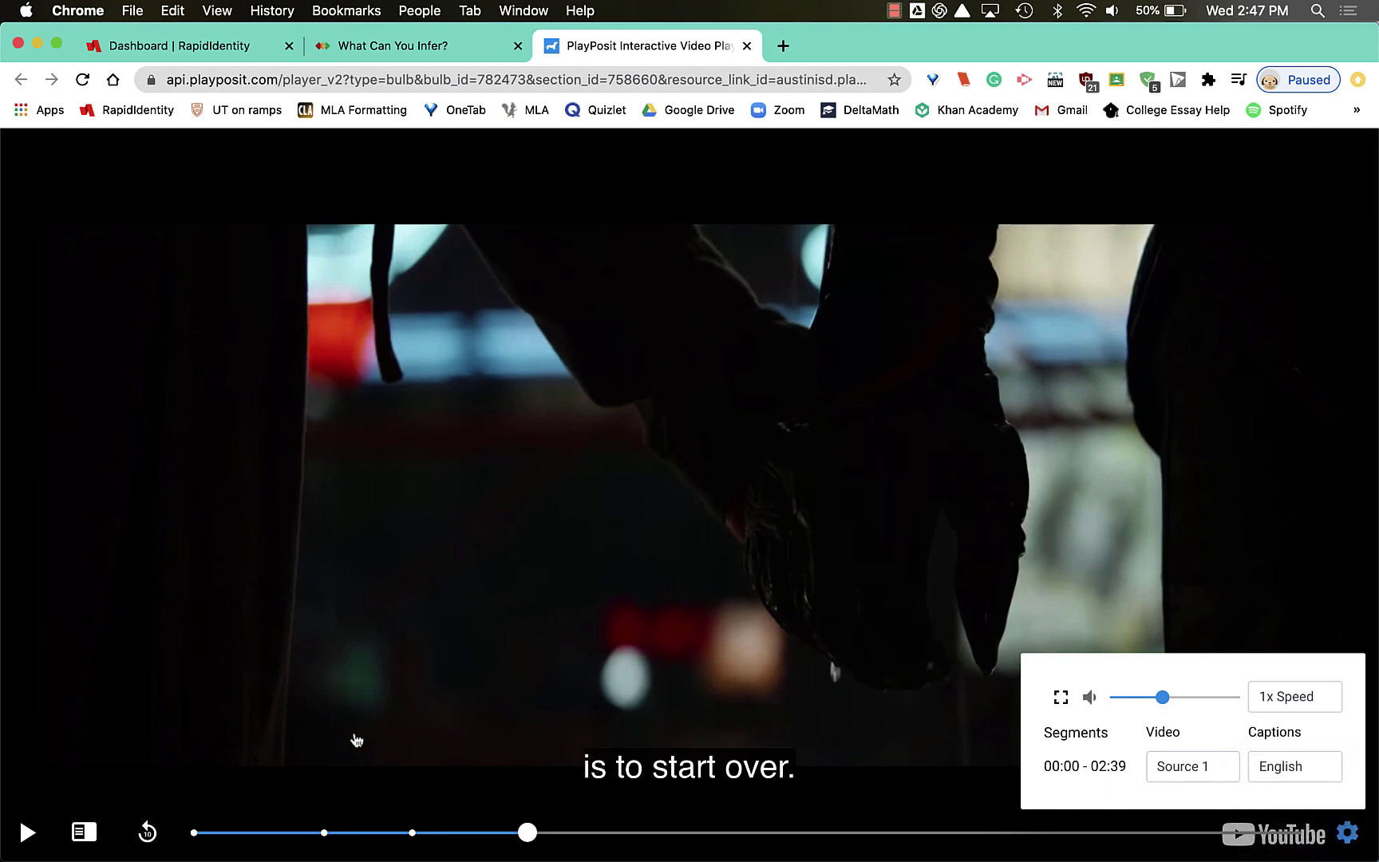
click(31, 833)
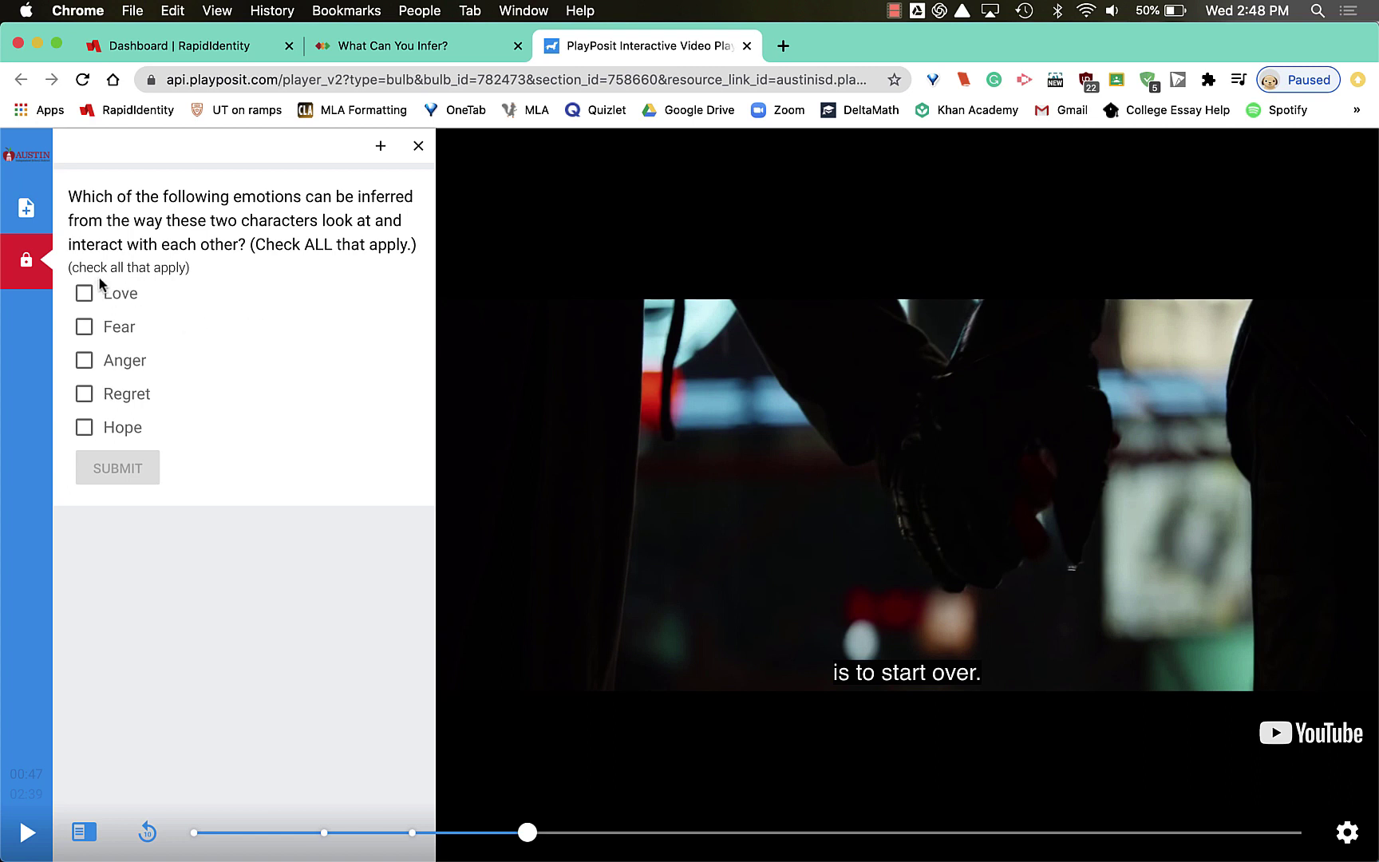
Check Love, Fear and Hope for the emotions question and submit them.
click(84, 293)
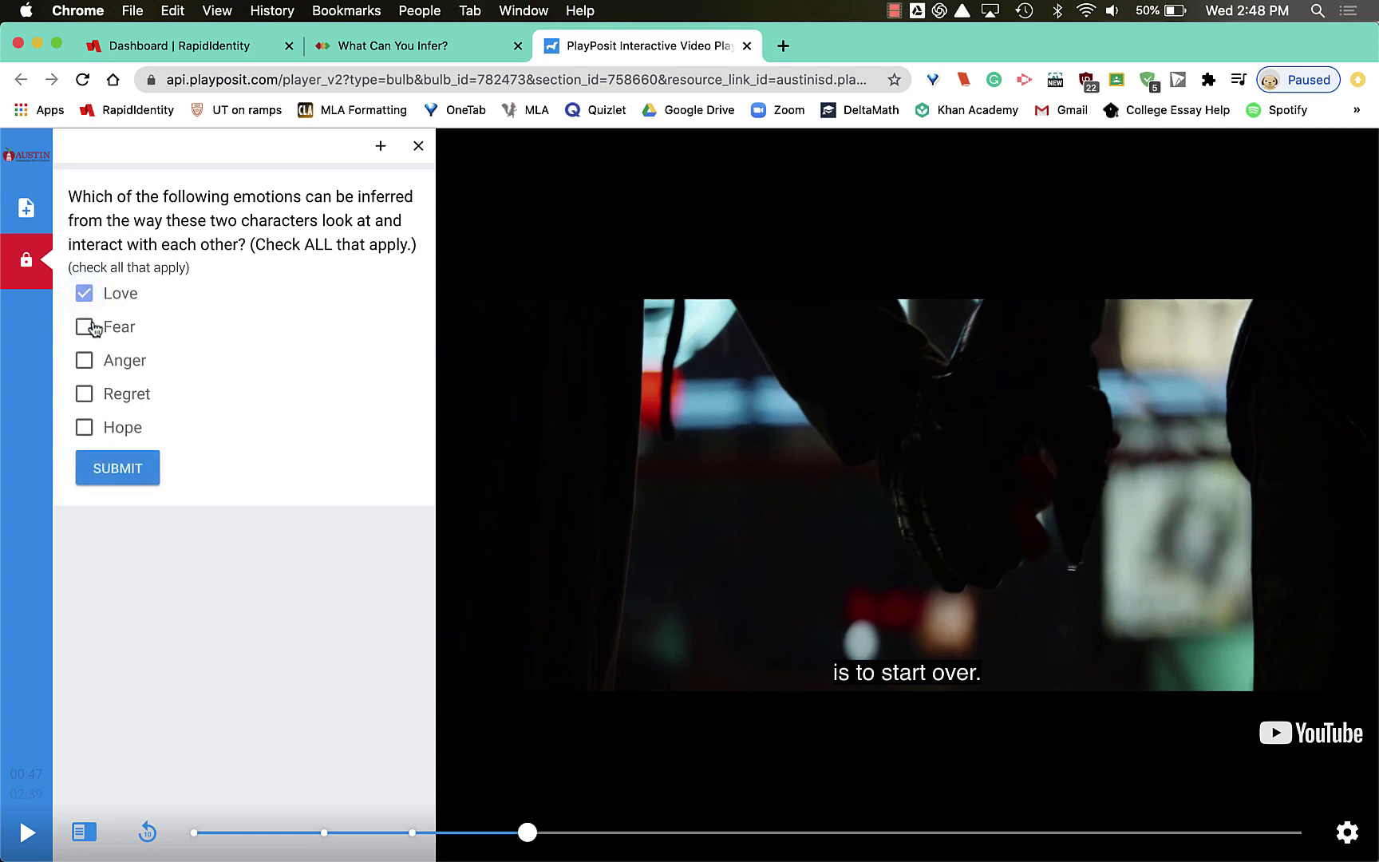
click(84, 329)
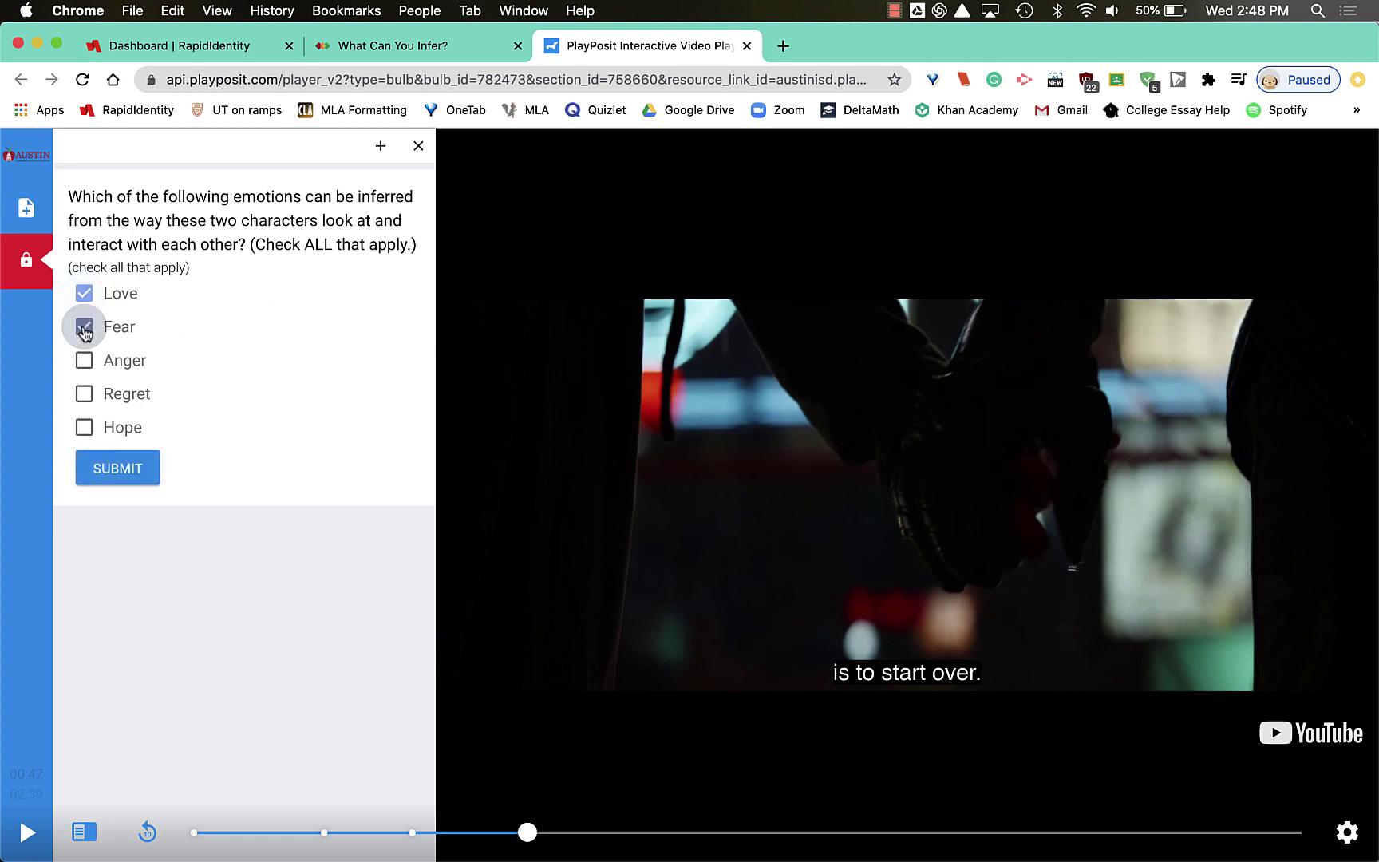
click(85, 430)
click(114, 470)
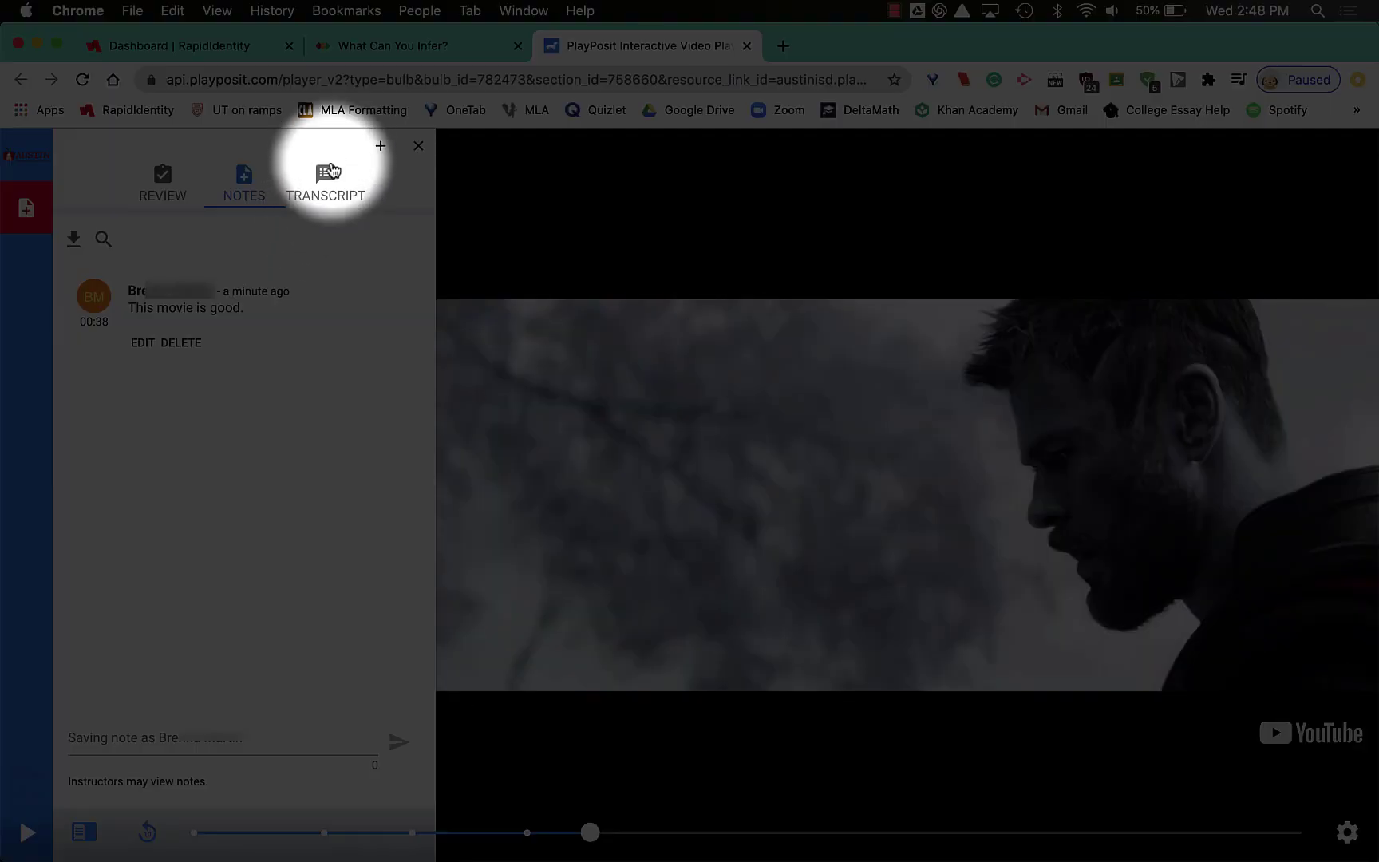
Open the transcript, jump to earlier lines including 'Then I said', then drag playback to about 00:41.
click(330, 171)
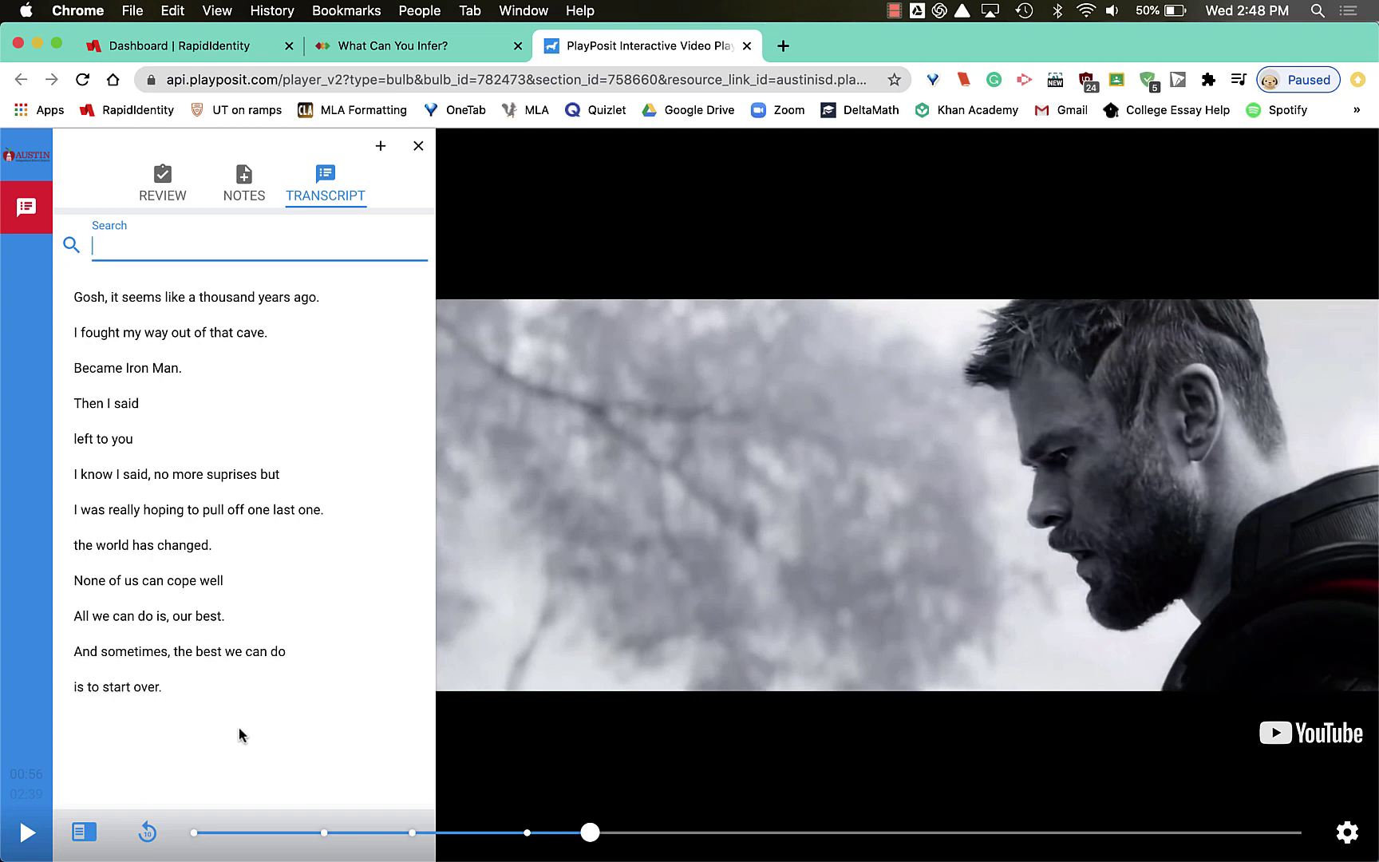
click(178, 580)
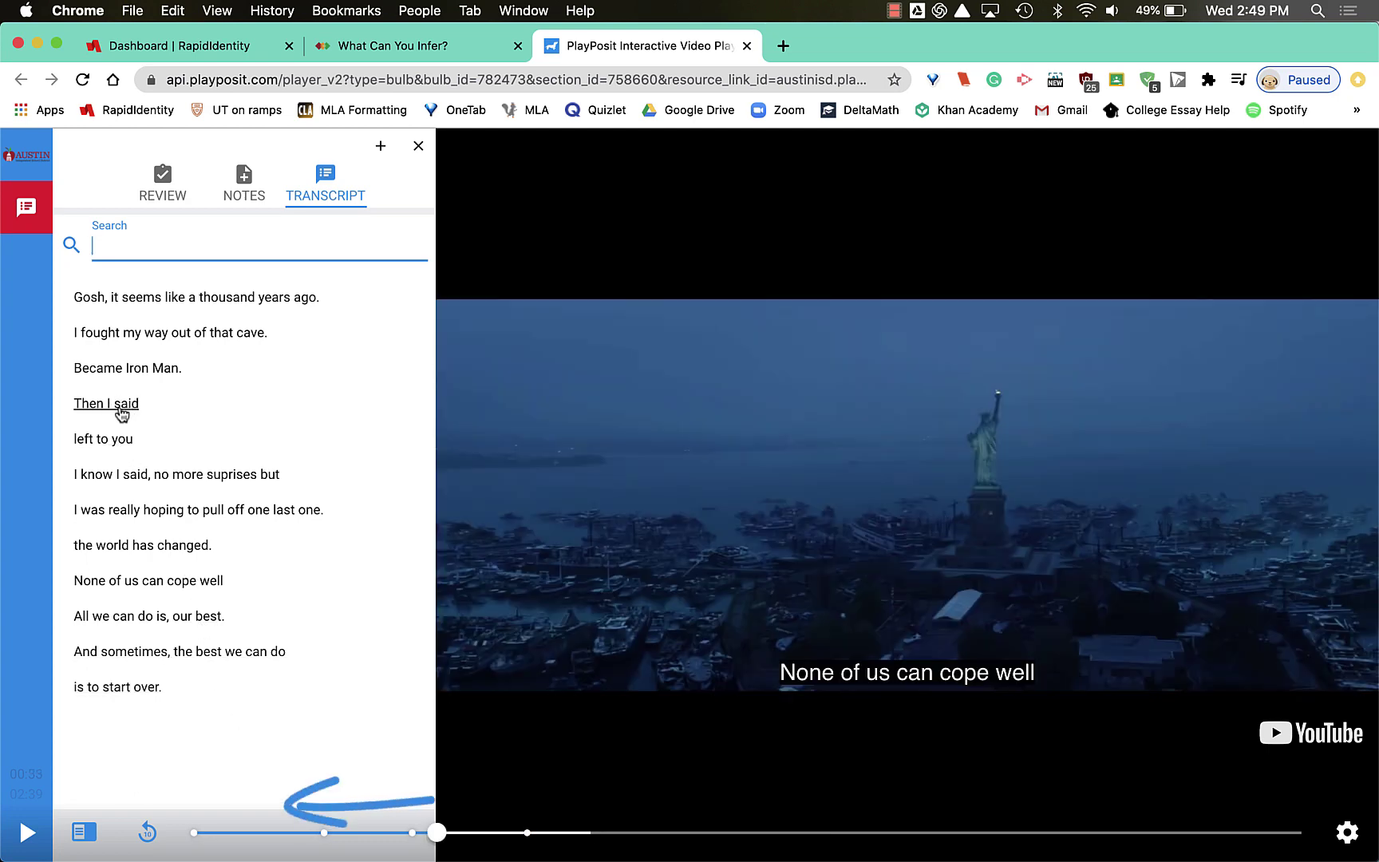
click(121, 412)
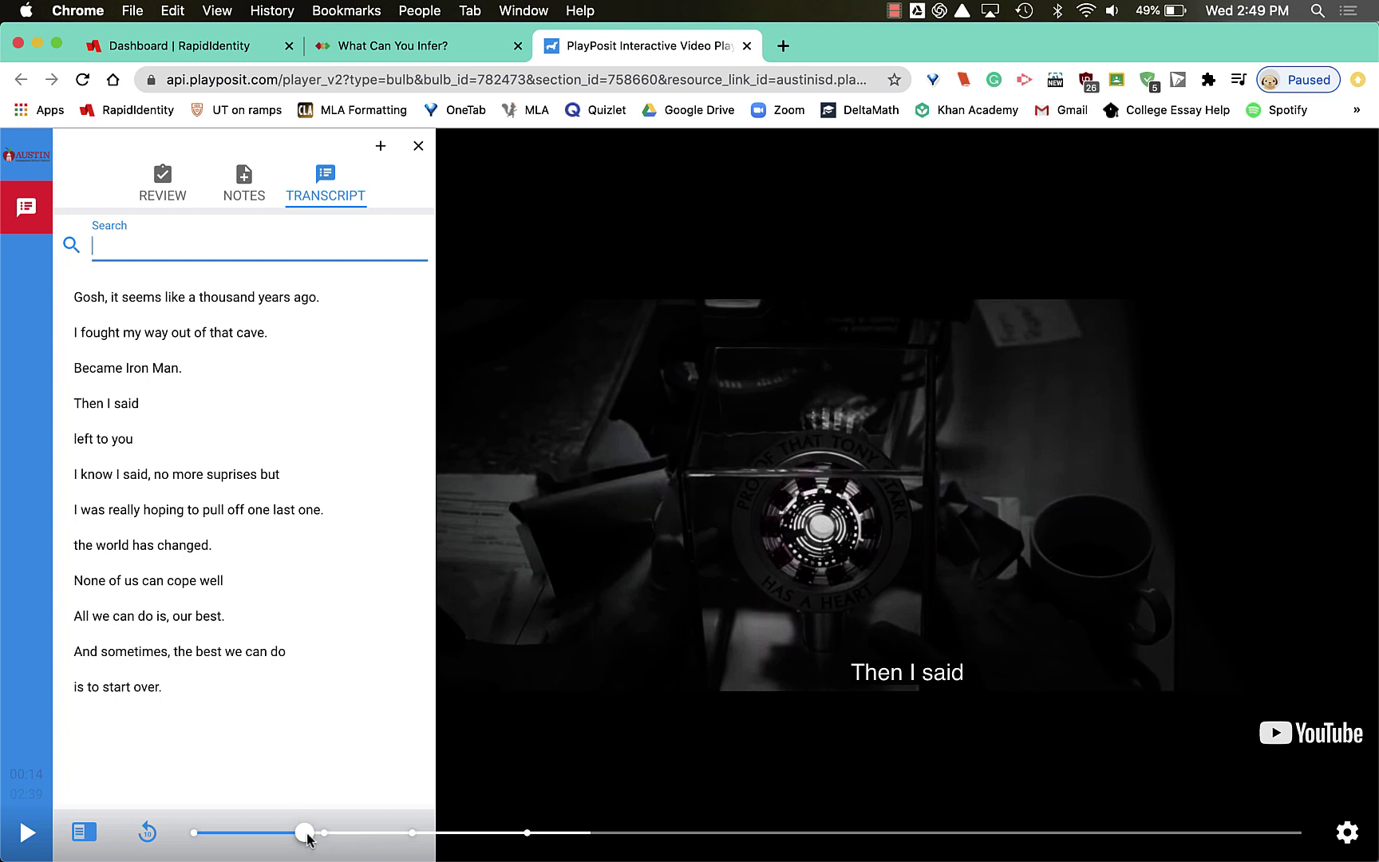
drag(306, 833, 583, 833)
Change the trailer's captions to Vietnamese in the player settings and resume playback.
click(27, 832)
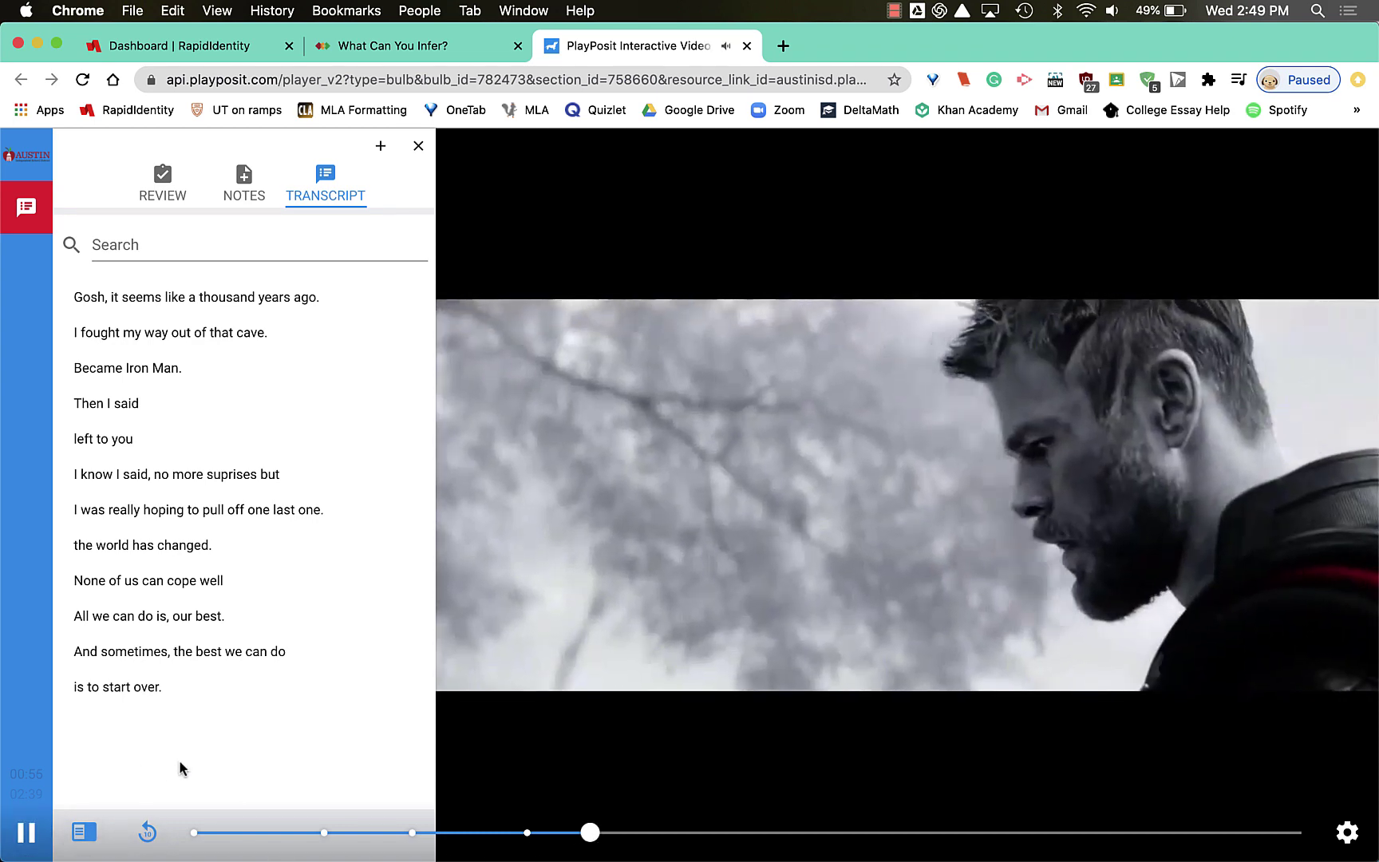
click(669, 736)
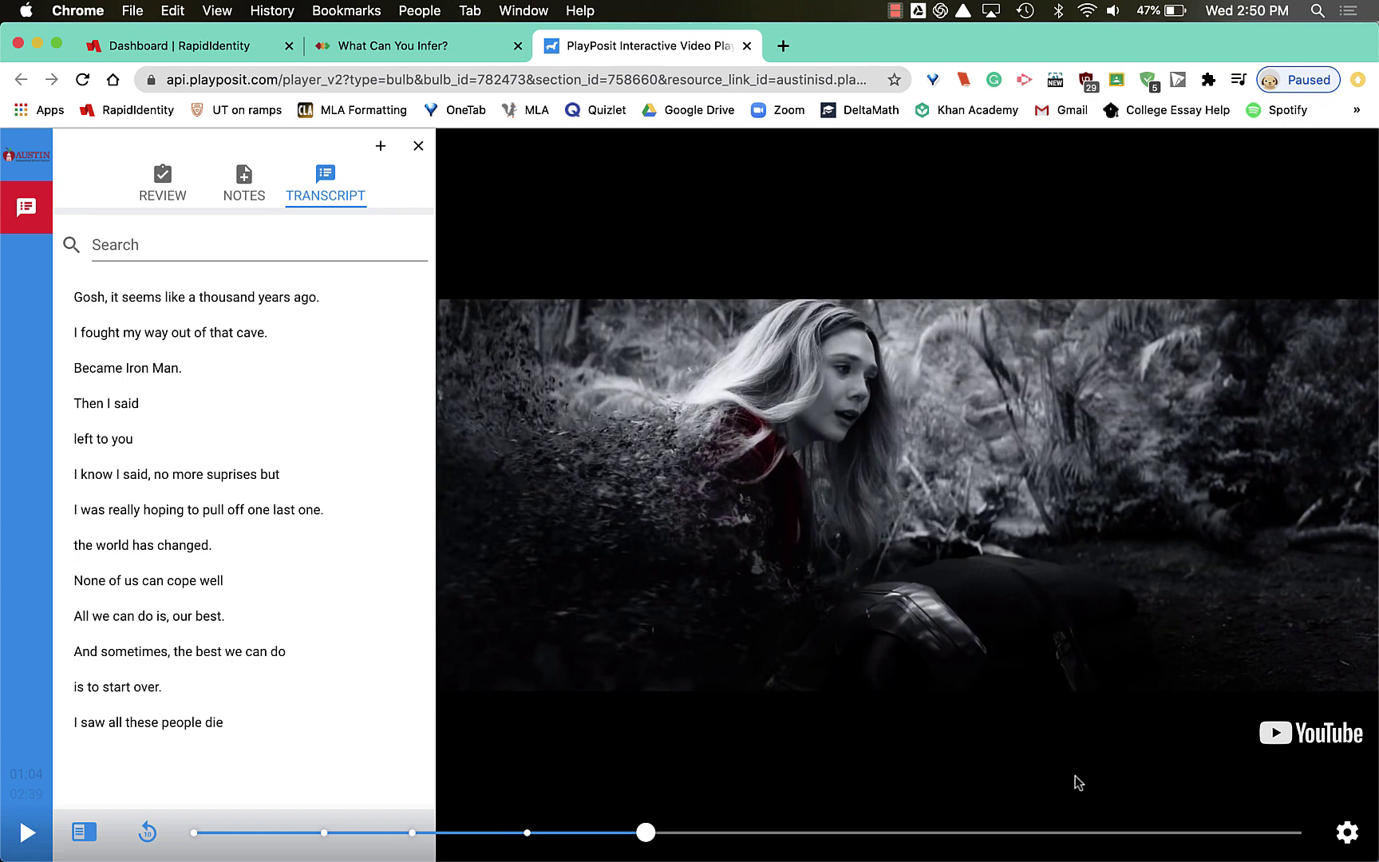
click(1347, 831)
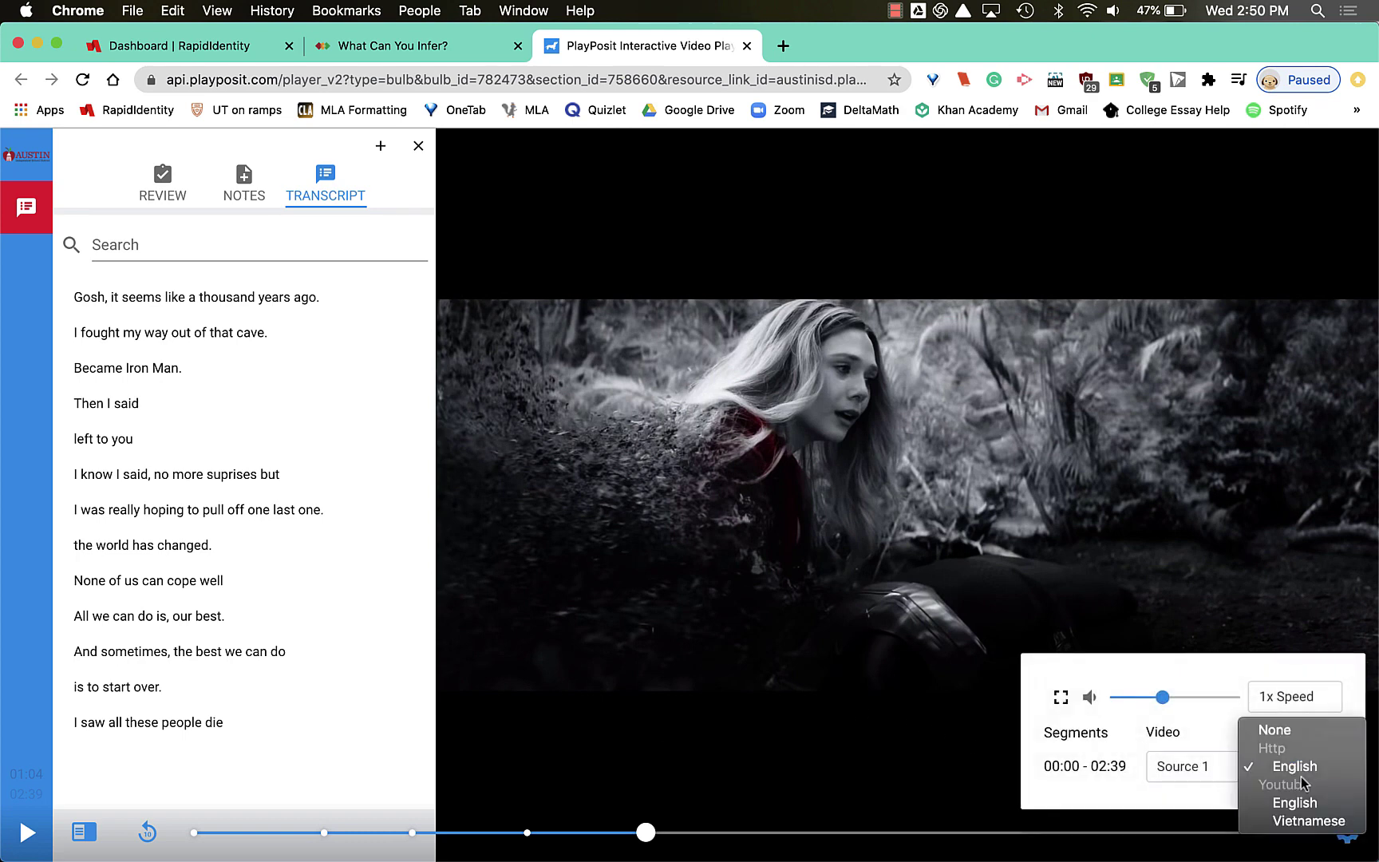
click(1302, 822)
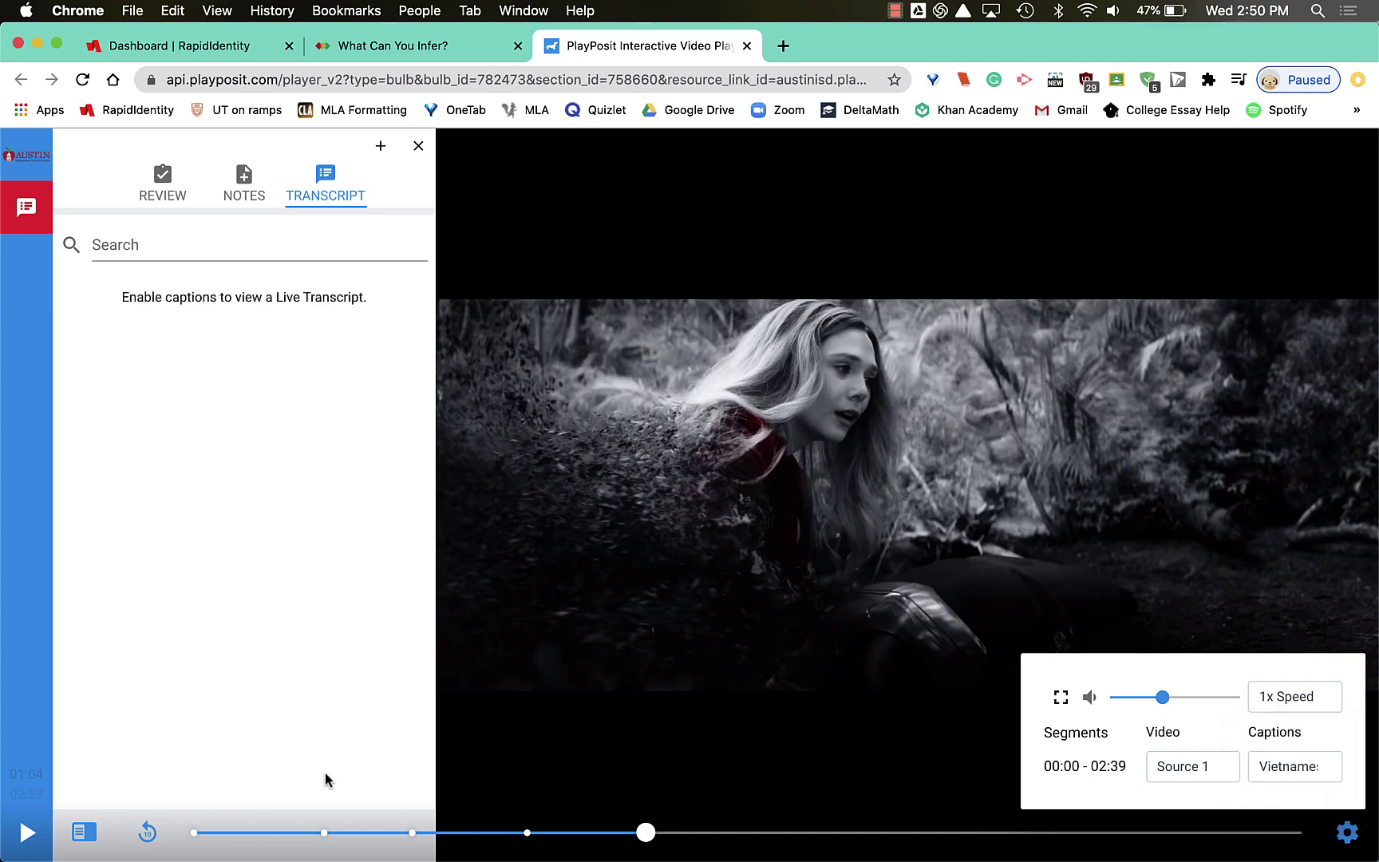
click(24, 832)
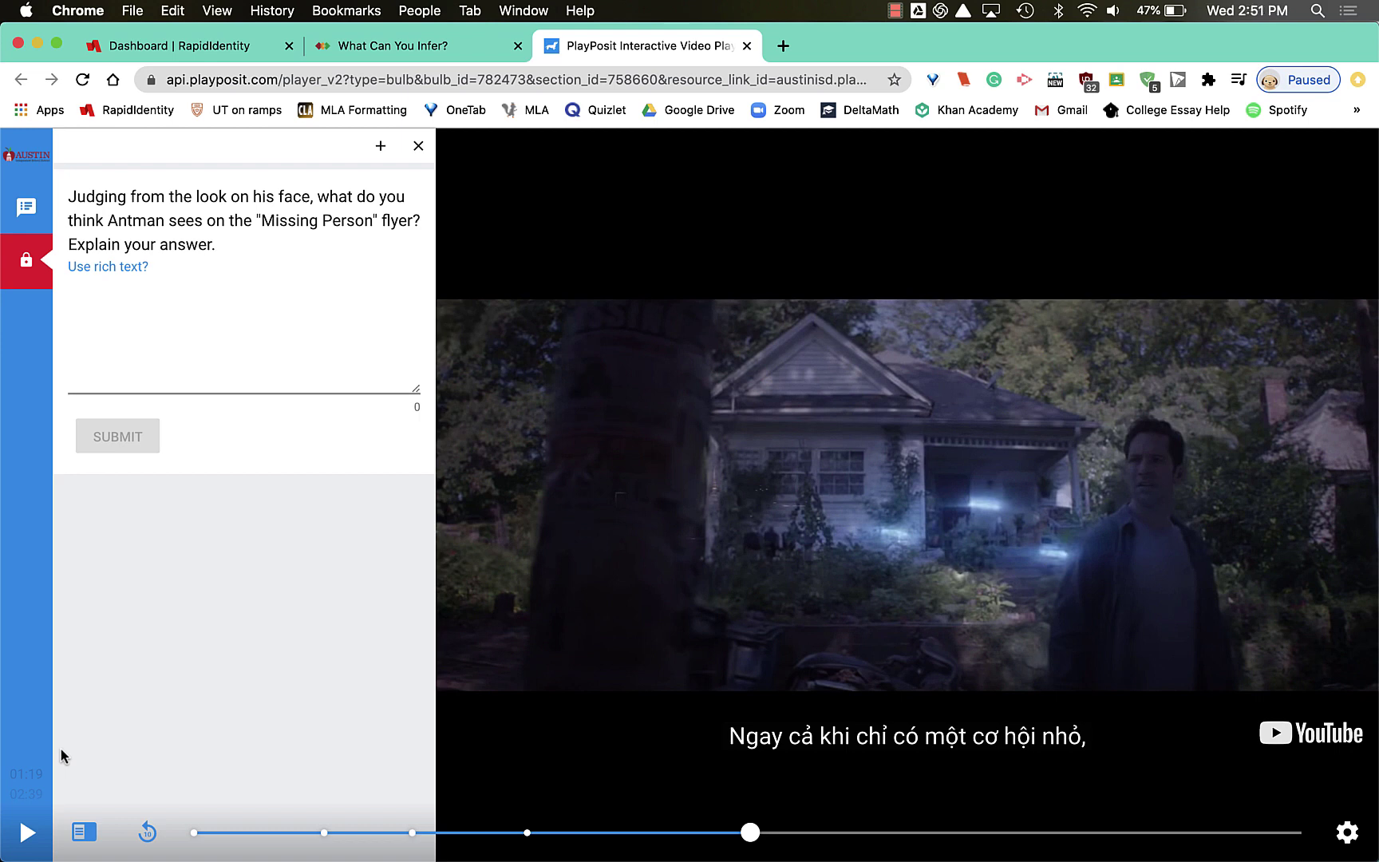
Enter 'I think he sees someone he recognizes.' in the Missing Person flyer answer box.
click(145, 380)
text(I think he sees someone he recognizes.)
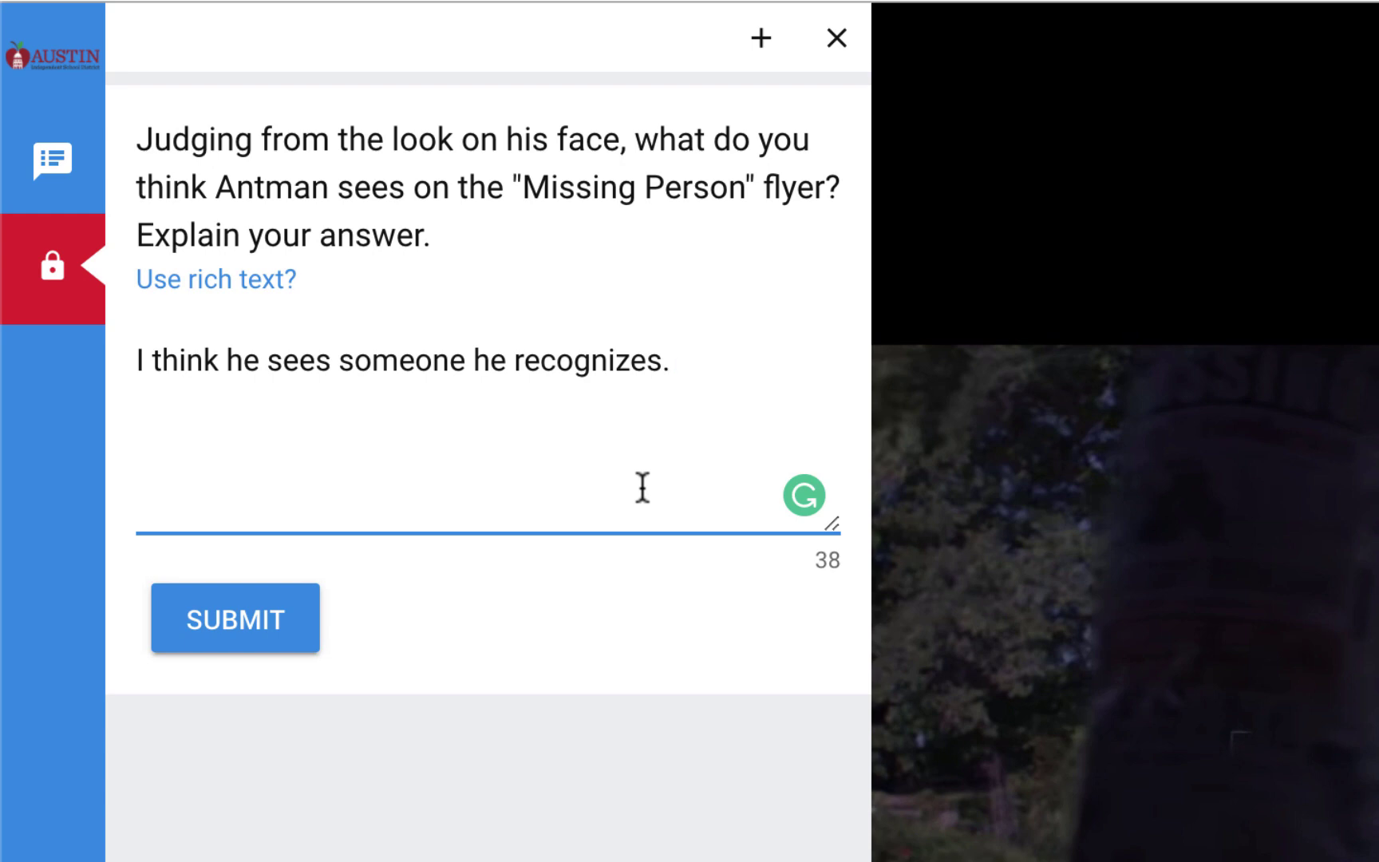
Switch the Antman answer to rich text, record a first audio clip, then discard it.
click(256, 289)
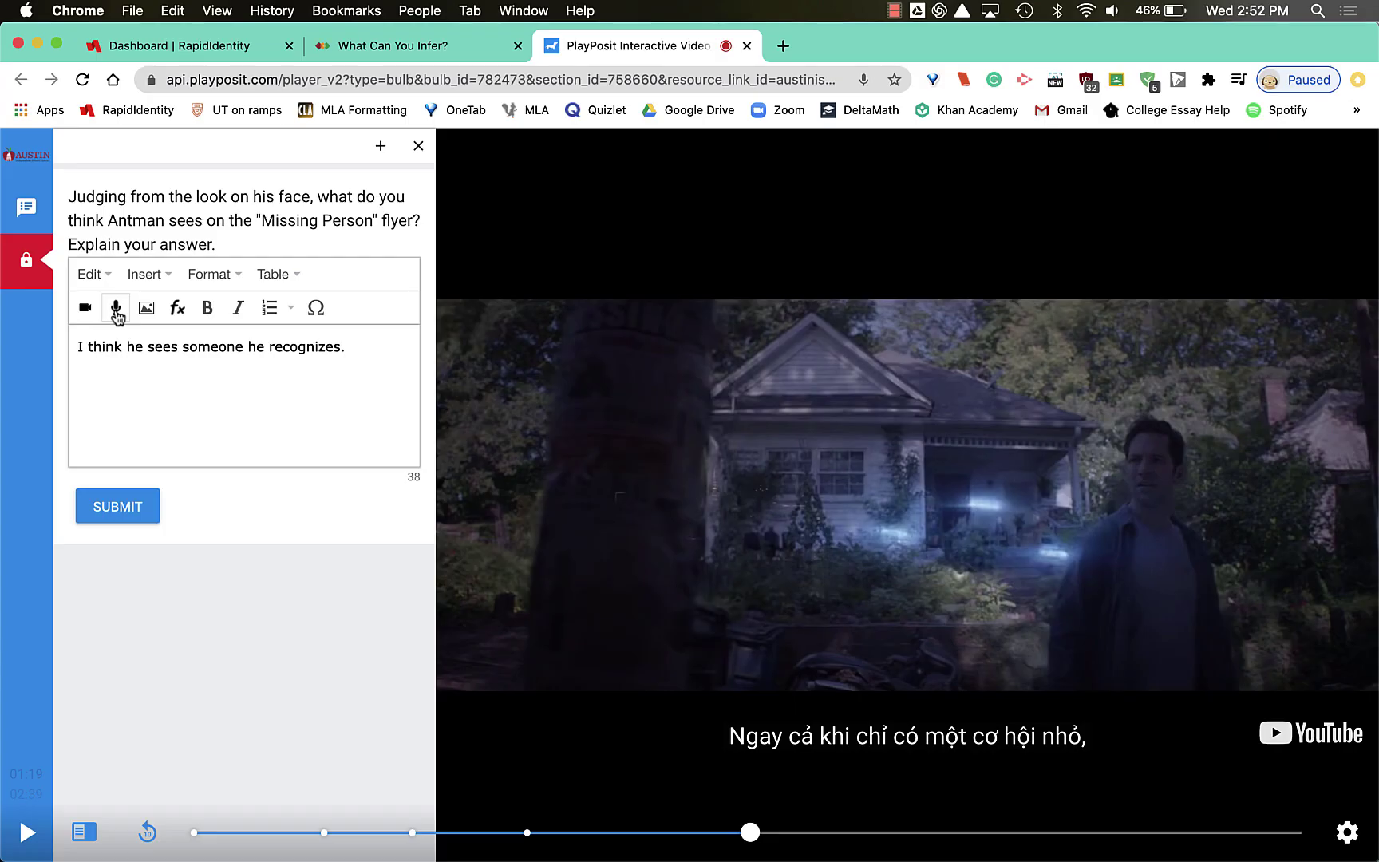
click(231, 364)
click(208, 517)
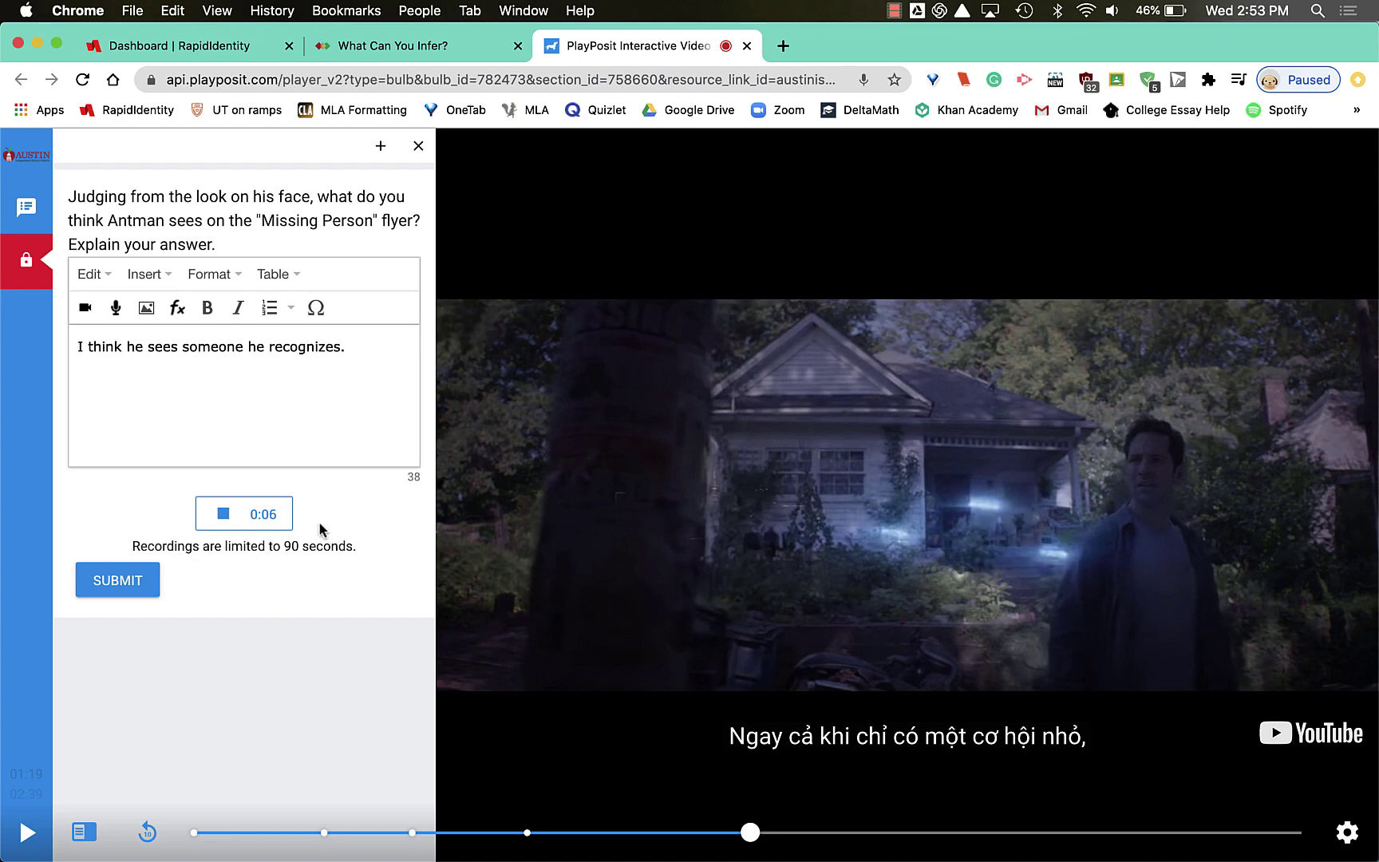
click(287, 530)
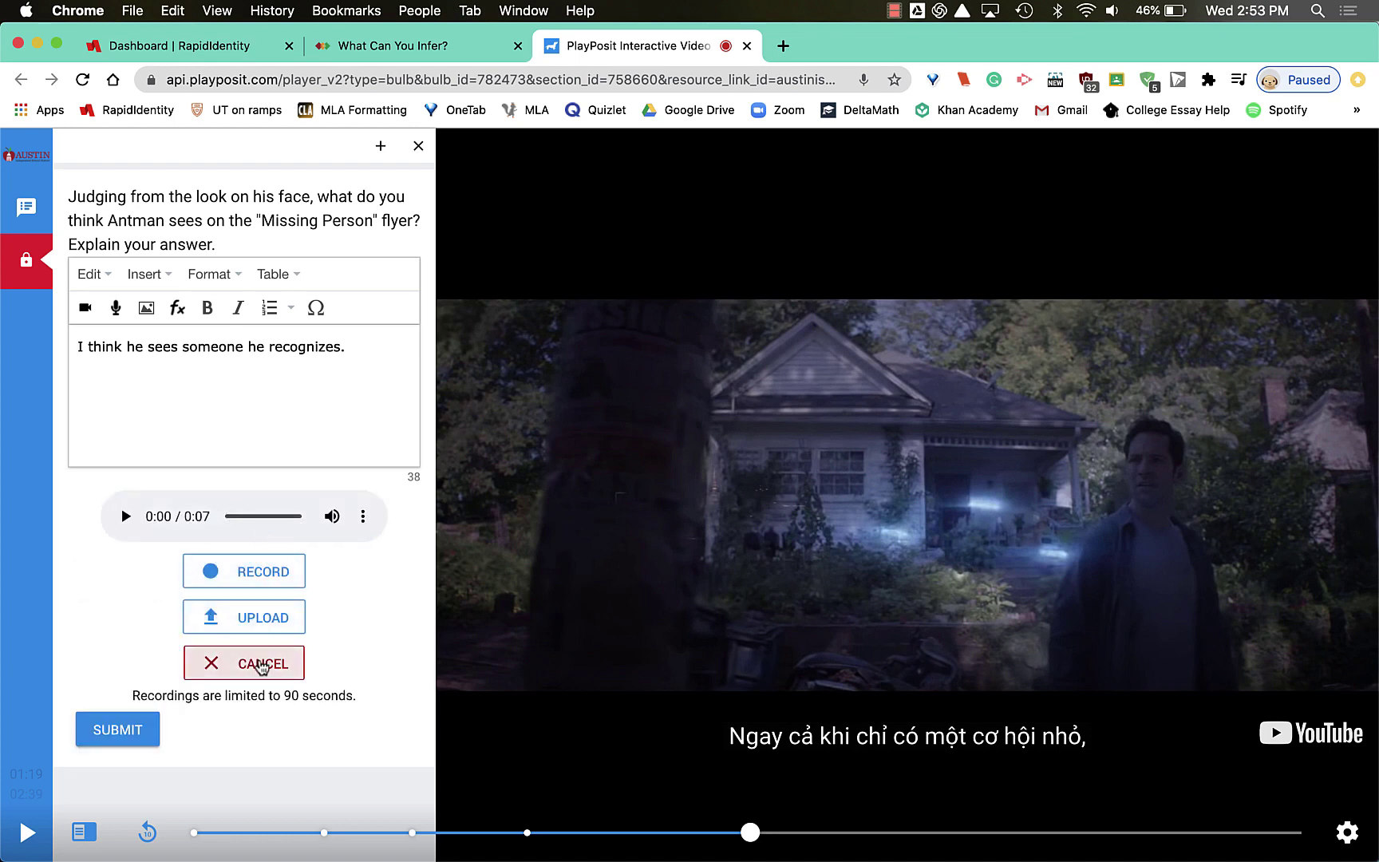
click(261, 665)
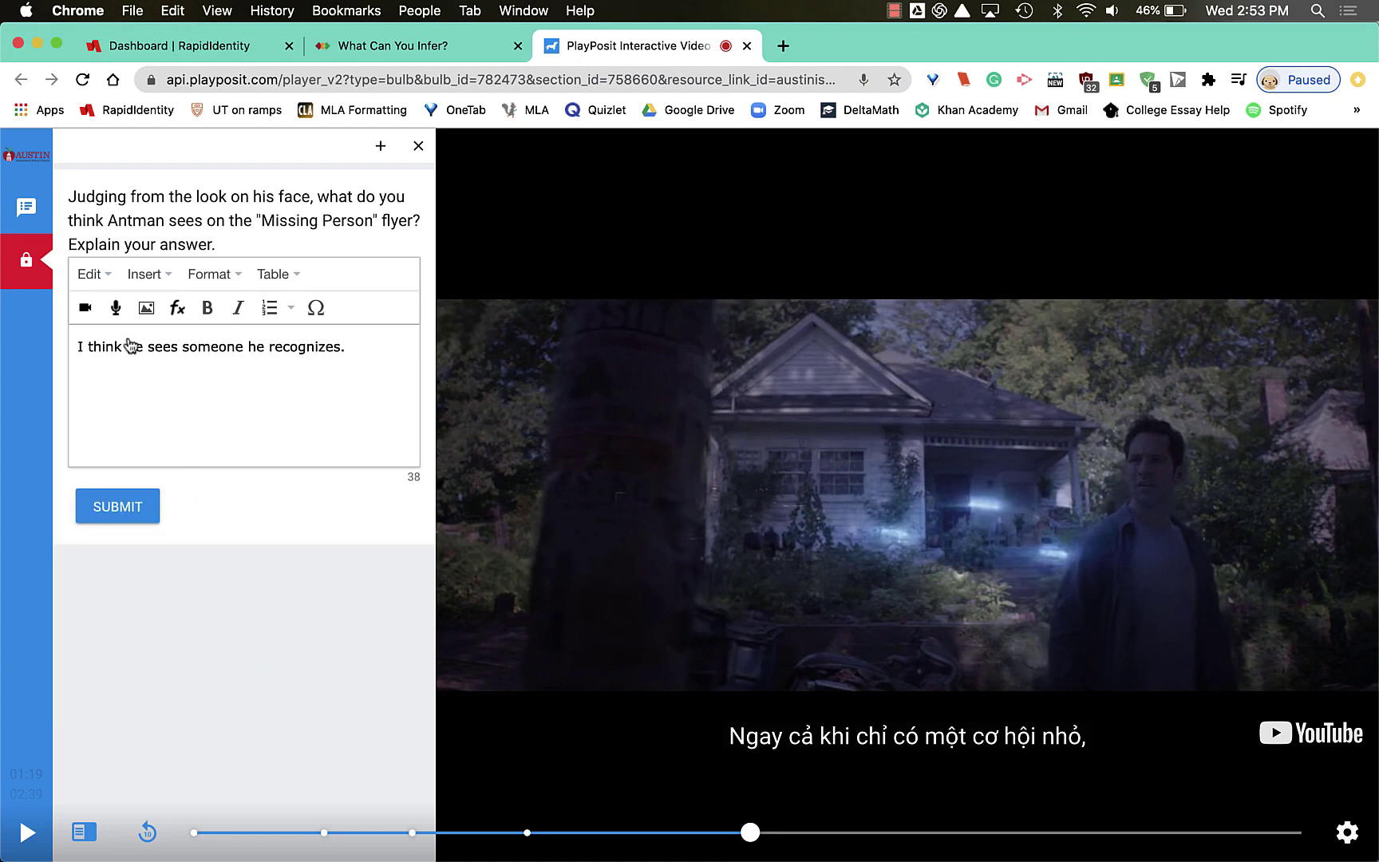
Re-record a 9-second audio response, insert it into the Antman answer, and submit for grading.
click(115, 308)
click(208, 517)
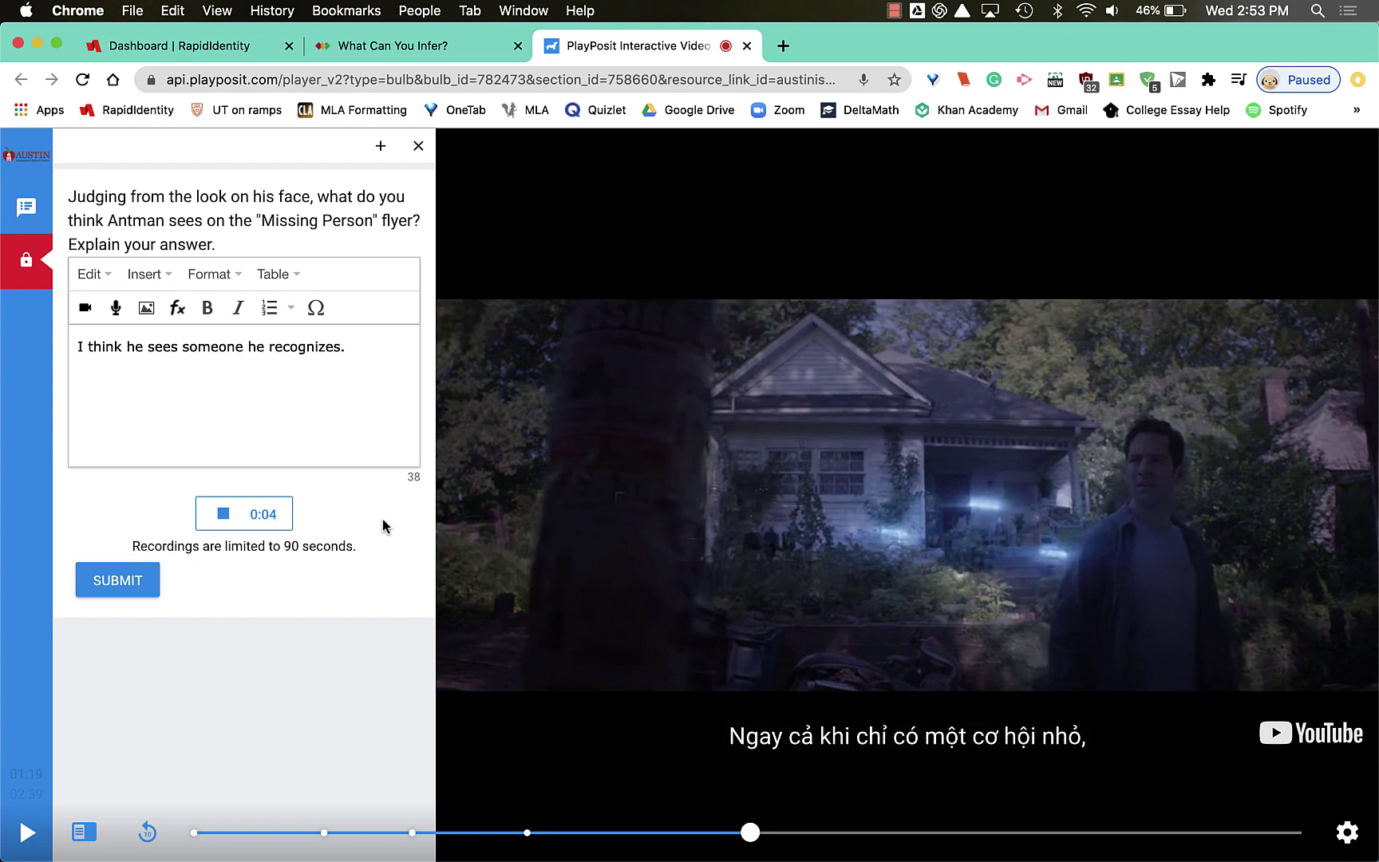
click(292, 511)
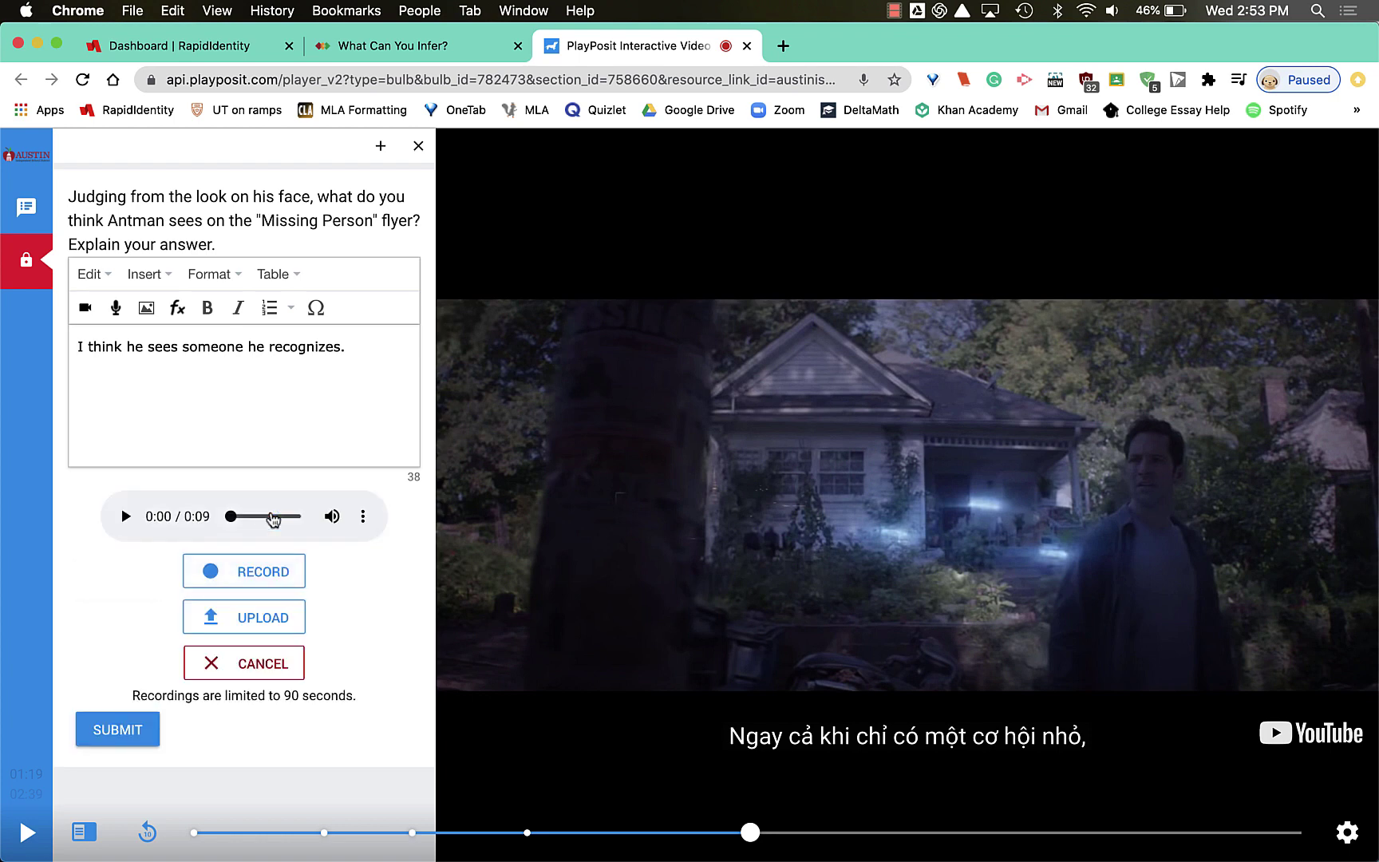
click(254, 621)
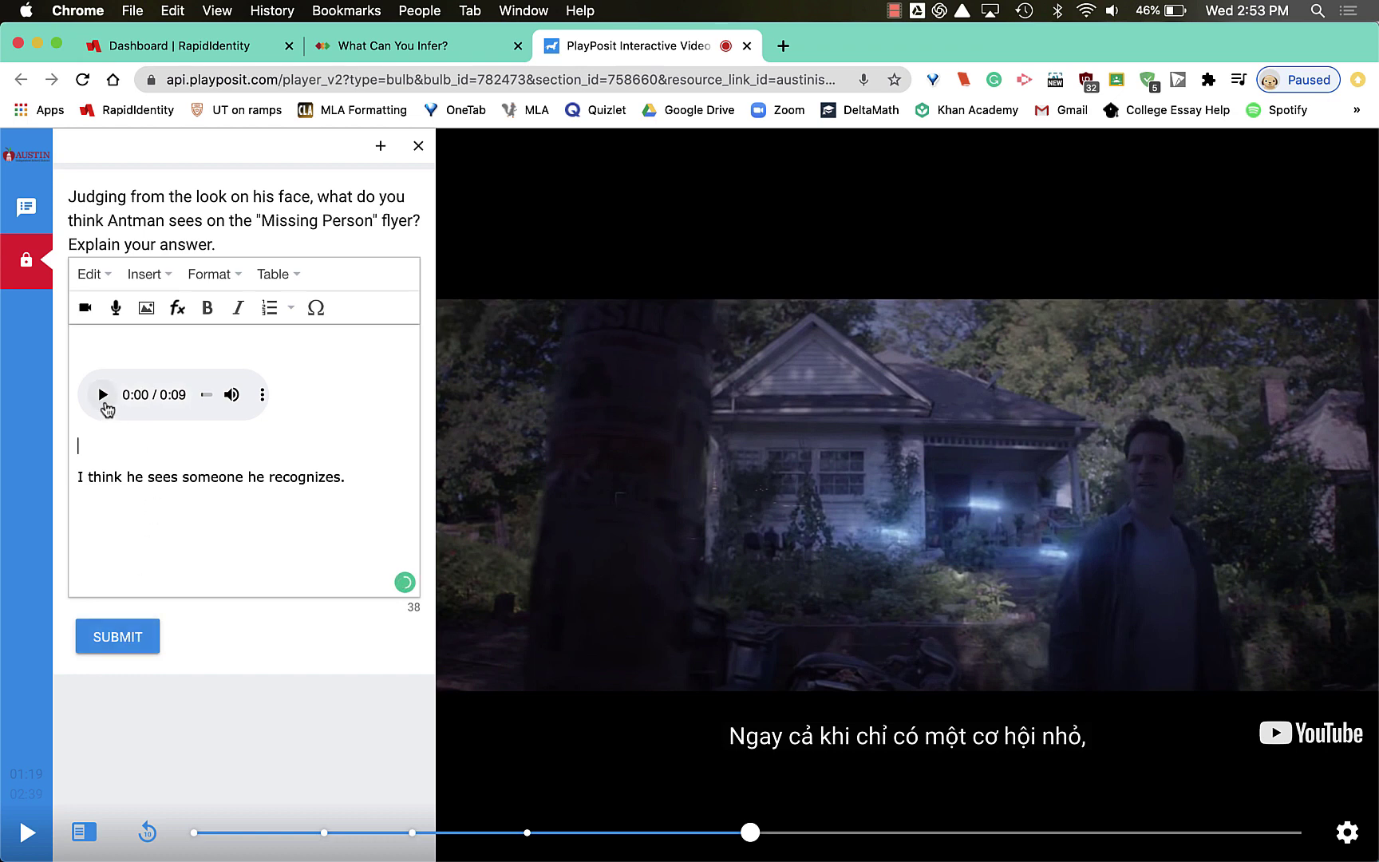
click(132, 634)
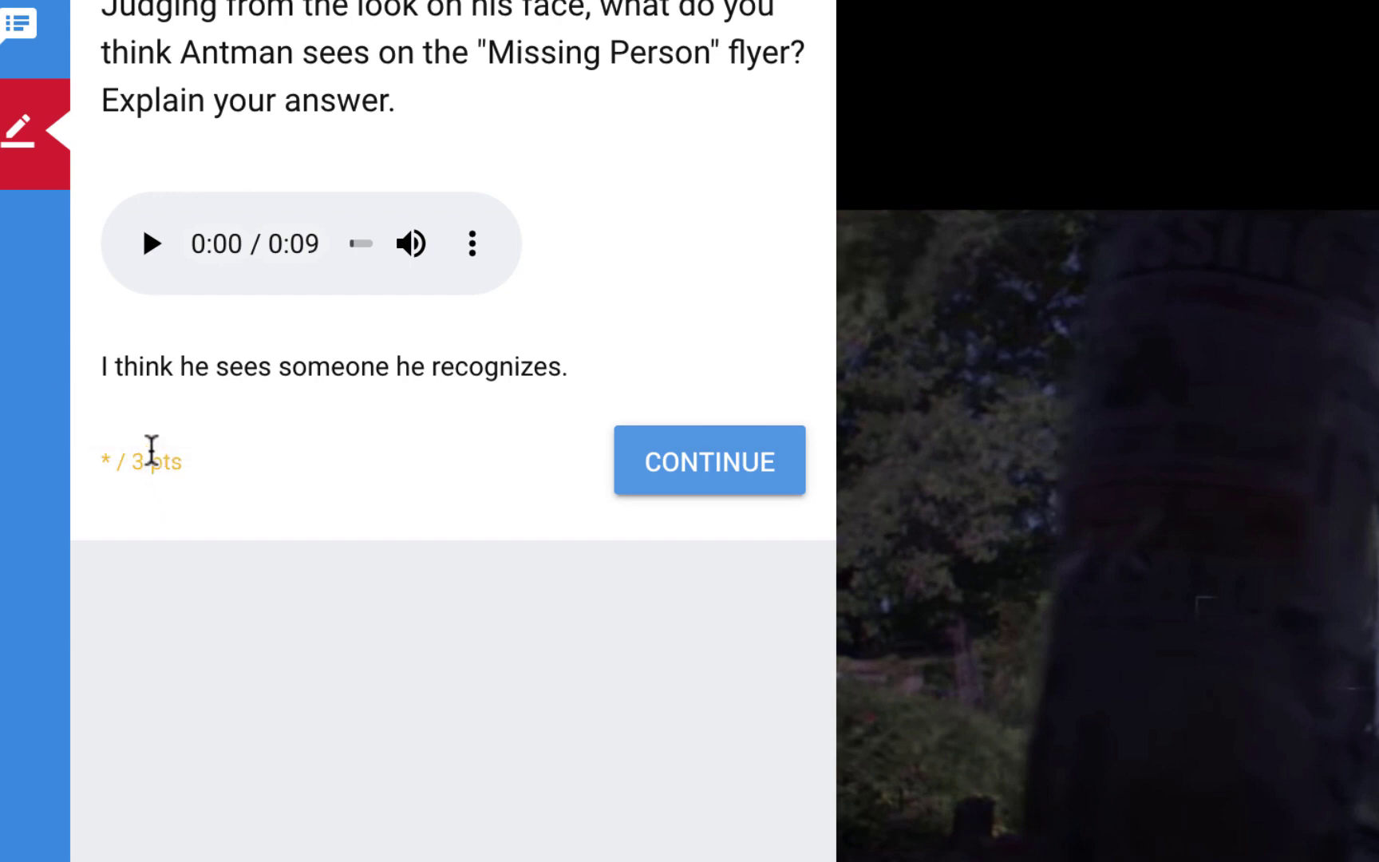
Continue past the last question and scroll the Review list showing Complete at 43% with per-question points.
mouse_move(148, 459)
click(702, 467)
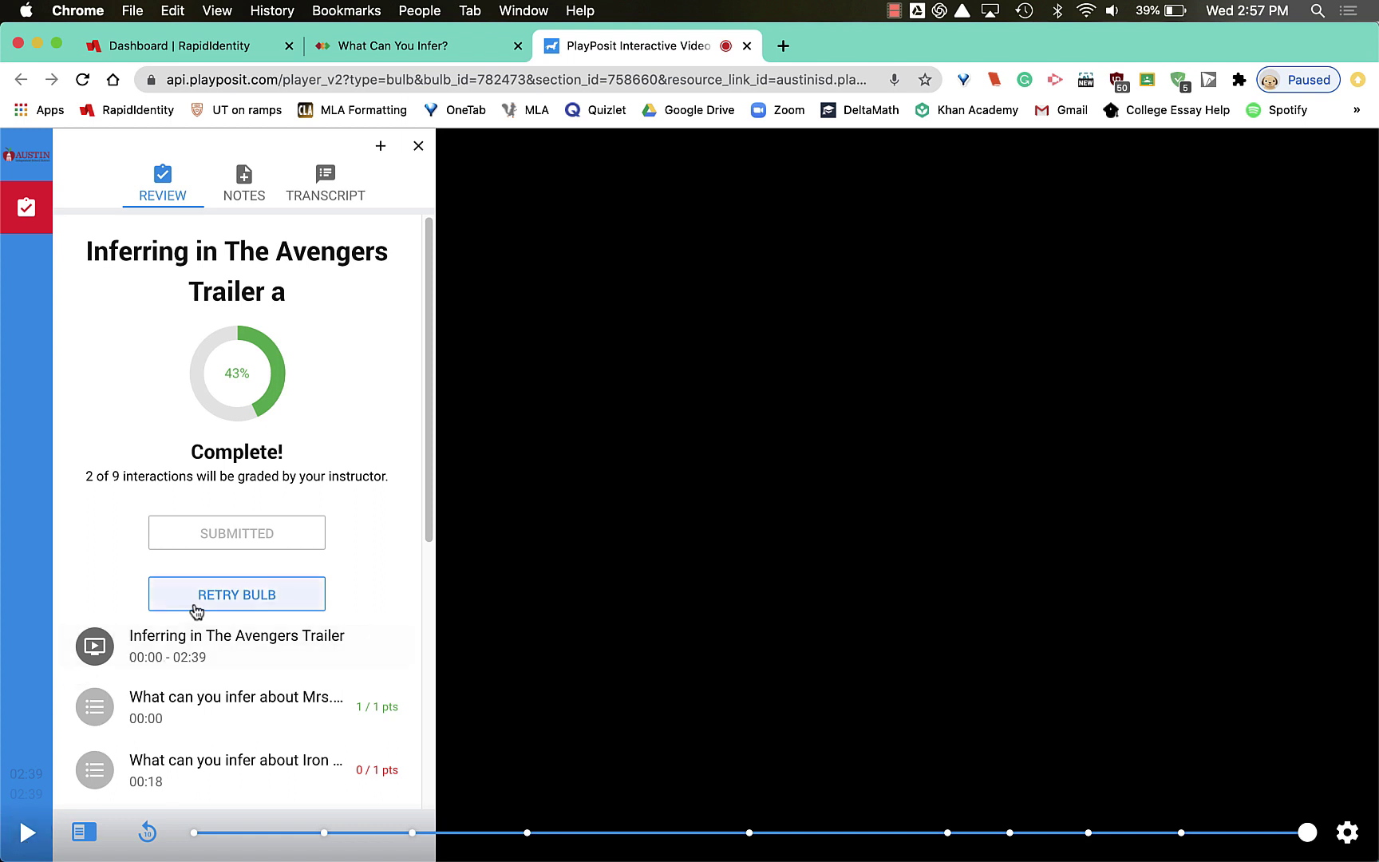
scroll(193, 610, down, 5)
scroll(196, 611, down, 3)
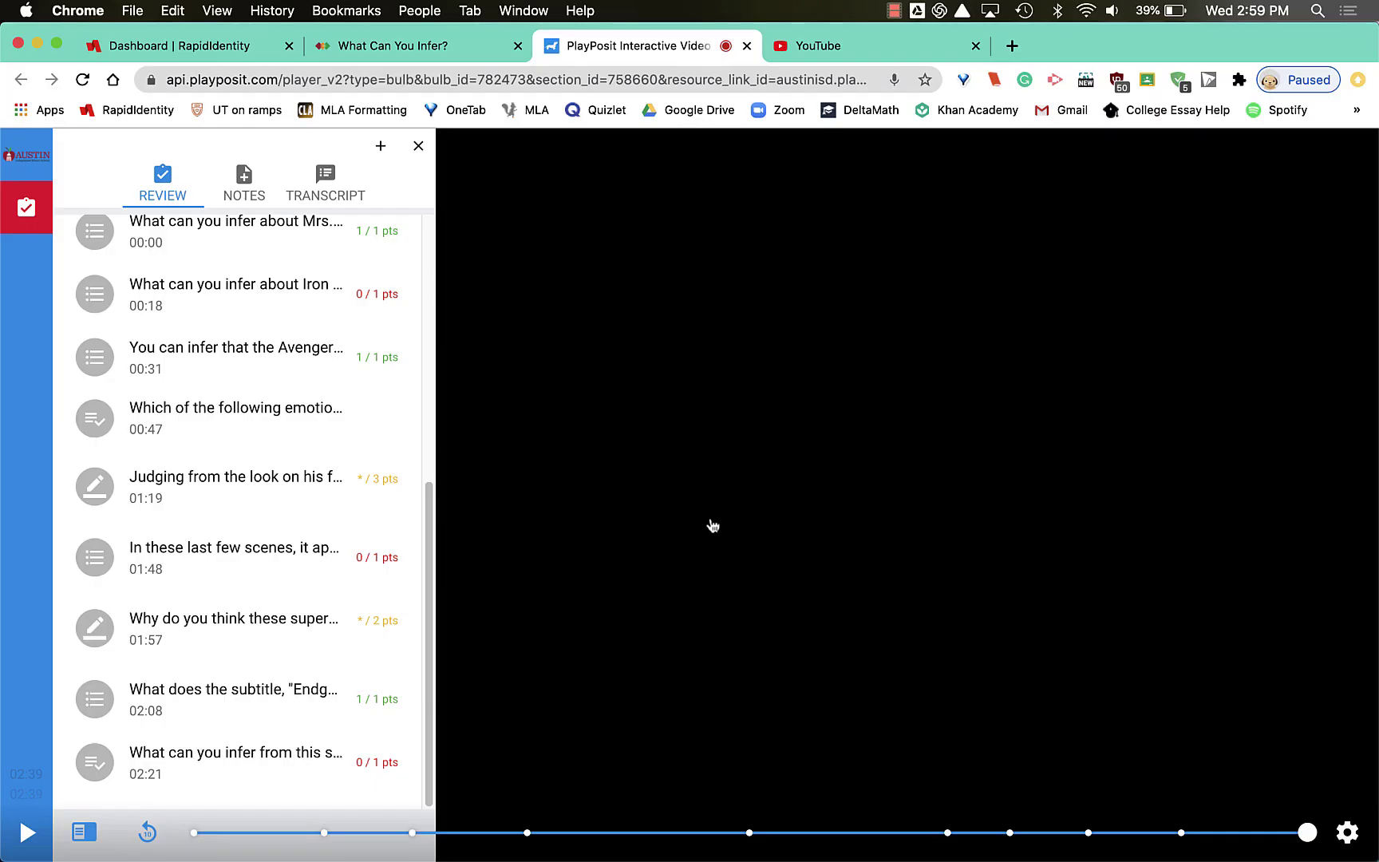
On the YouTube tab, sign in with the Google account and enter the student username on the AISD Portal.
click(858, 50)
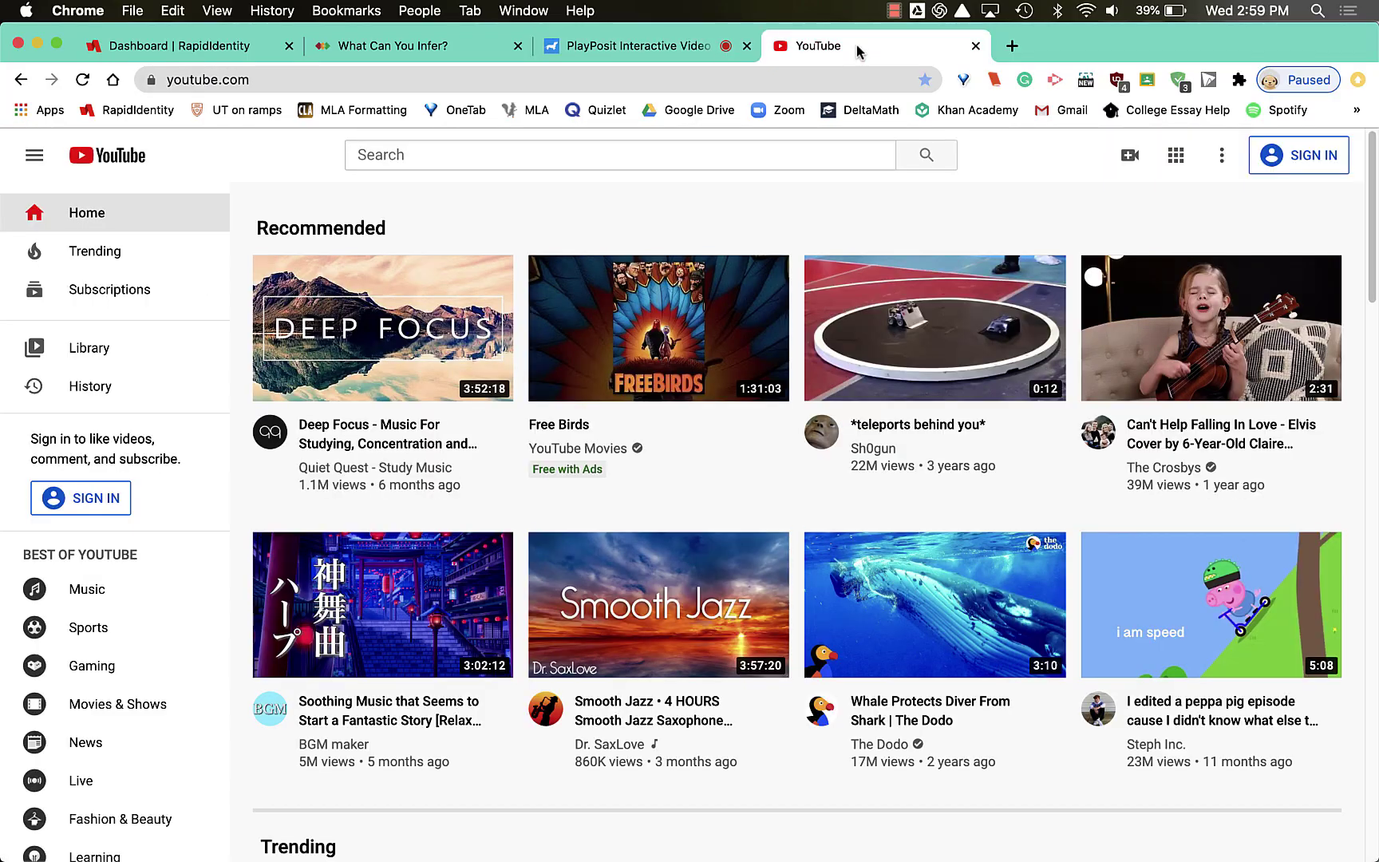
click(1287, 151)
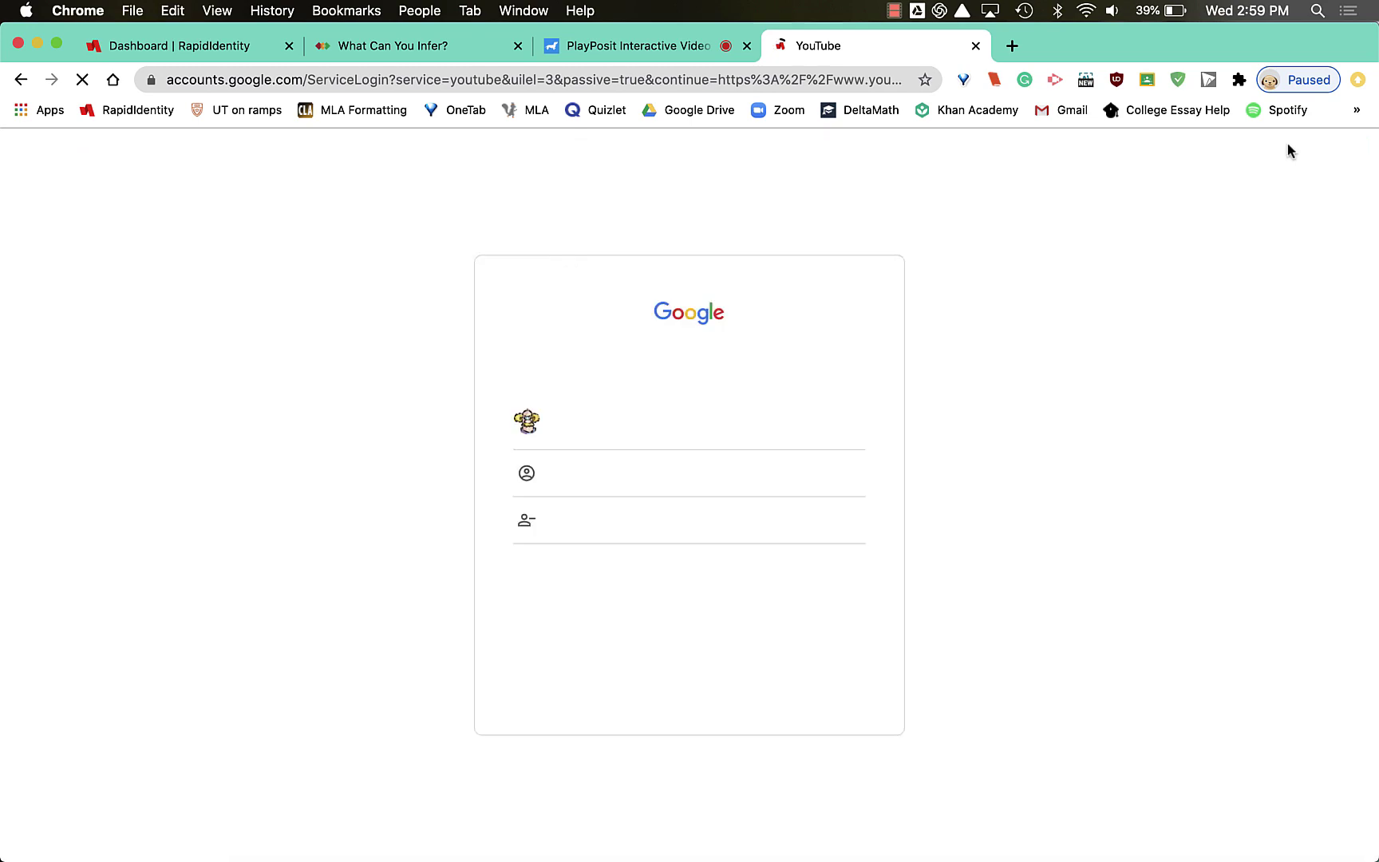
click(639, 421)
text(s12345)
click(686, 421)
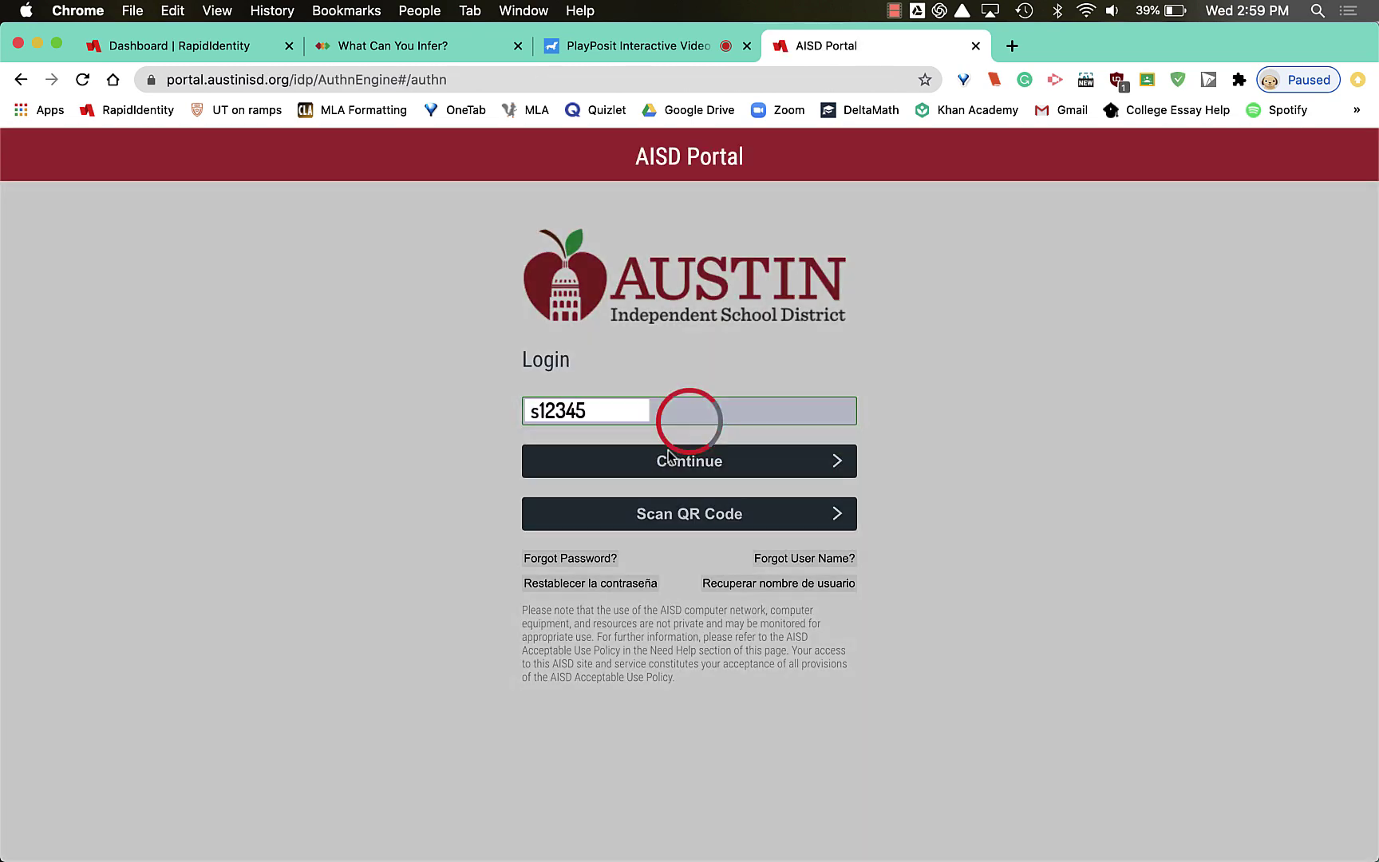